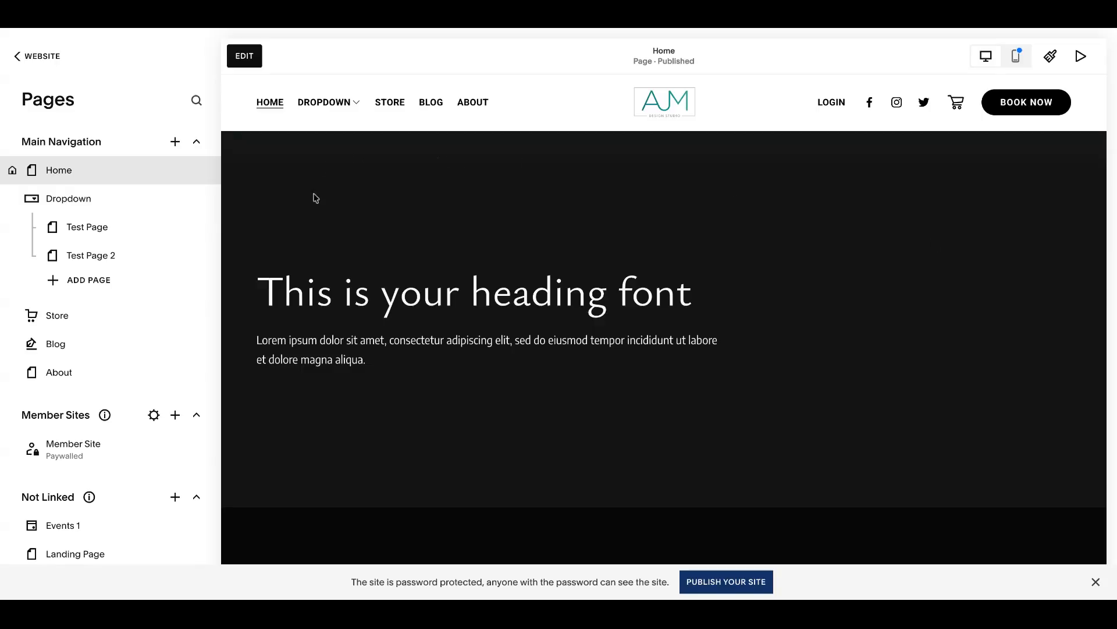
Step: Review the Stacks option in the site's Squarespace Labs settings and close the settings
click(53, 71)
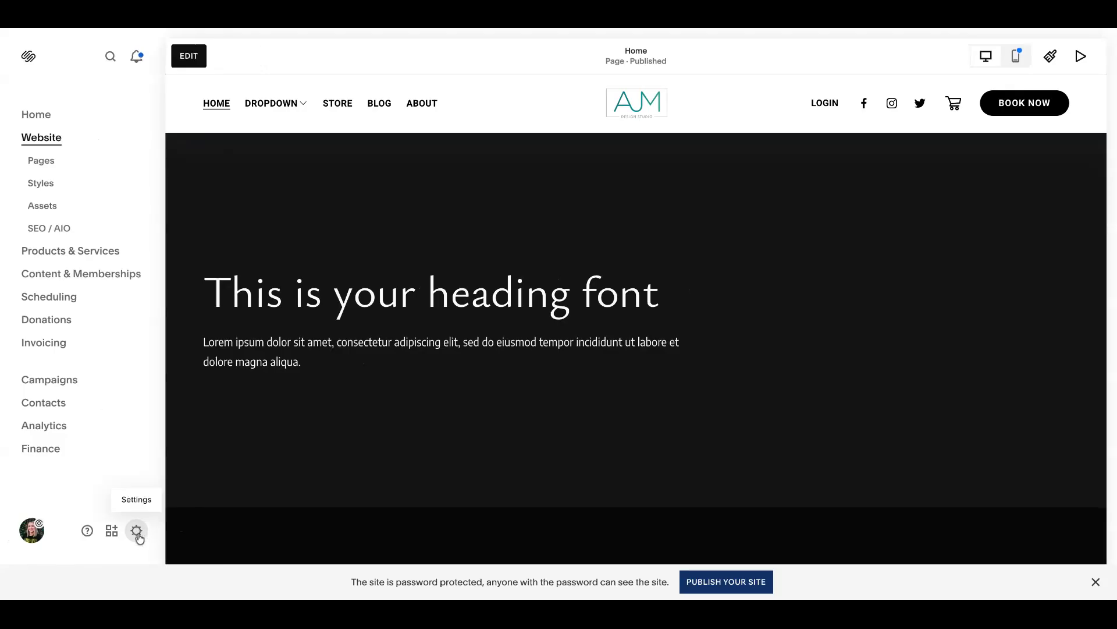
click(137, 531)
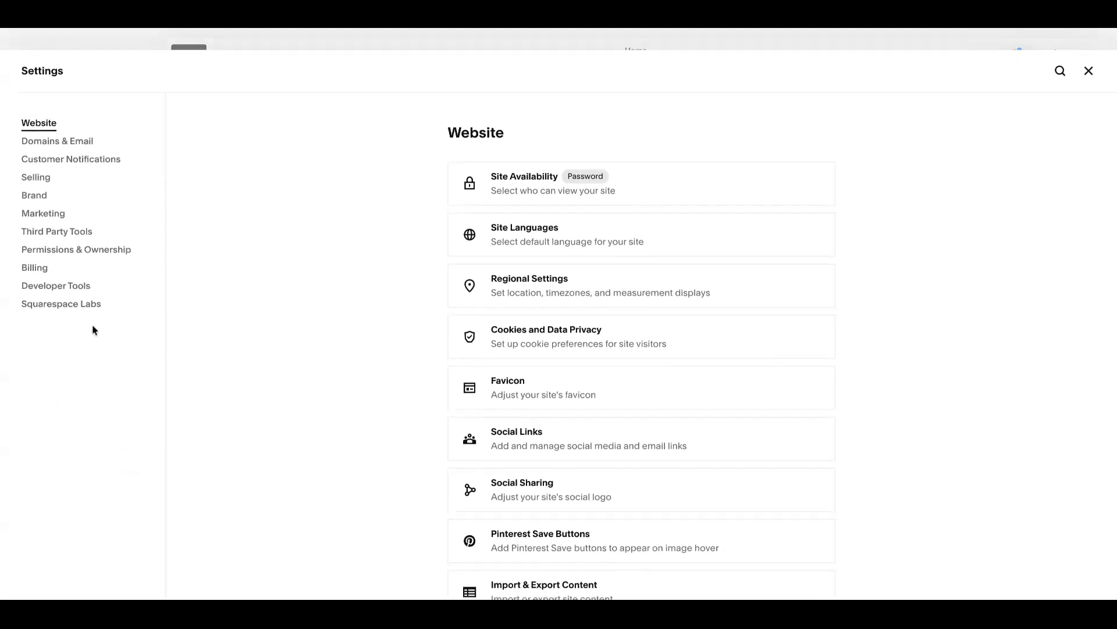
click(61, 303)
click(536, 197)
scroll(552, 373, down, 3)
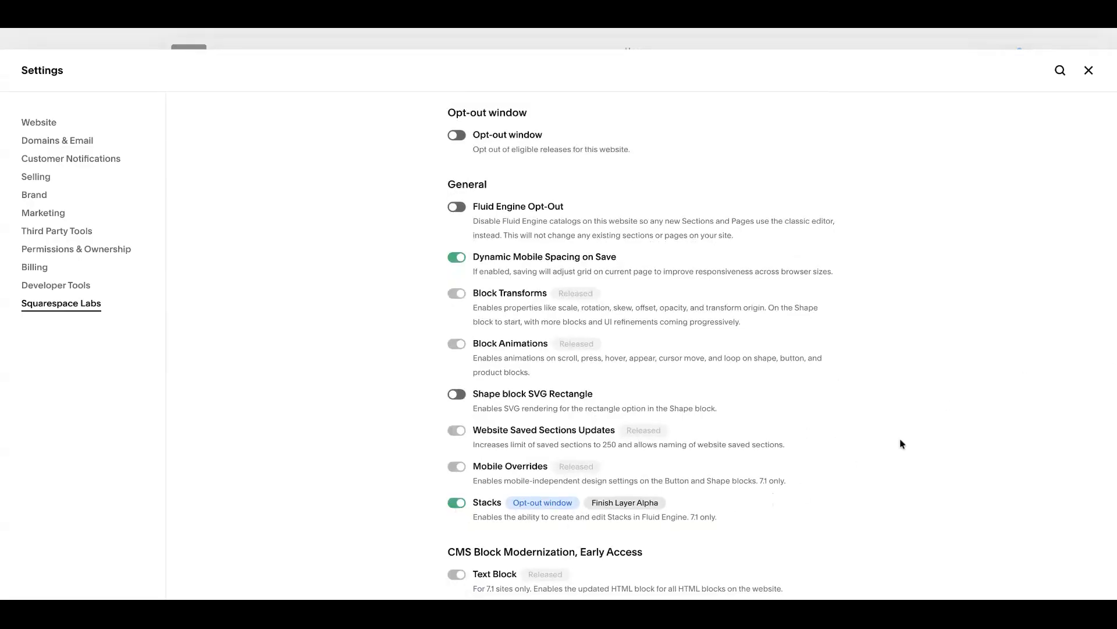
click(1089, 70)
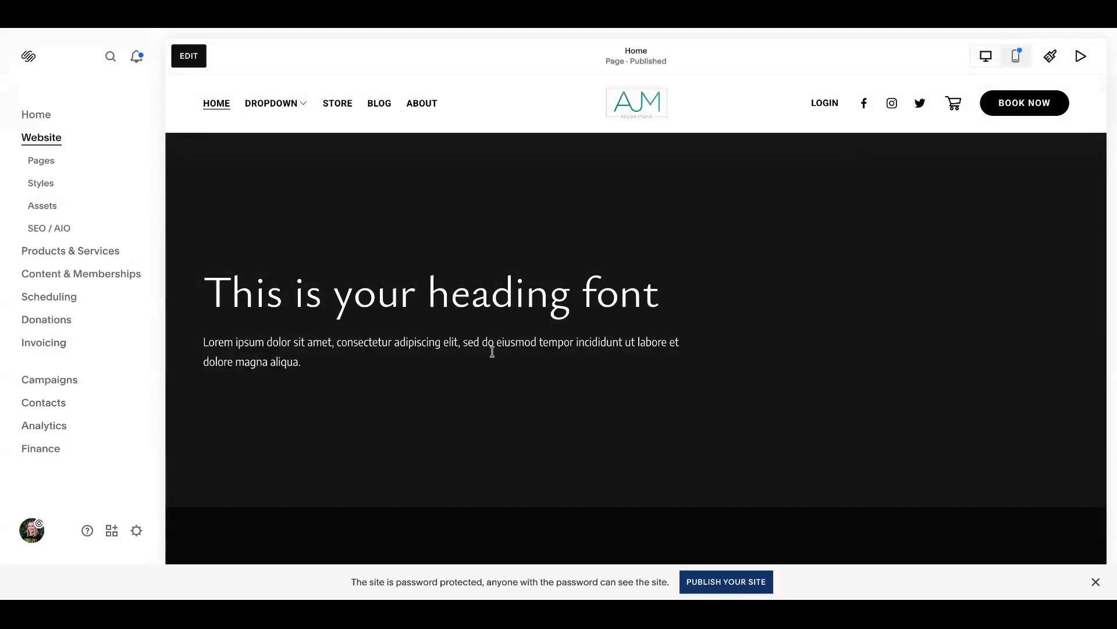
Step: Open the Home page for editing and select the logo, photo and paragraph blocks in the section below the heading
click(41, 160)
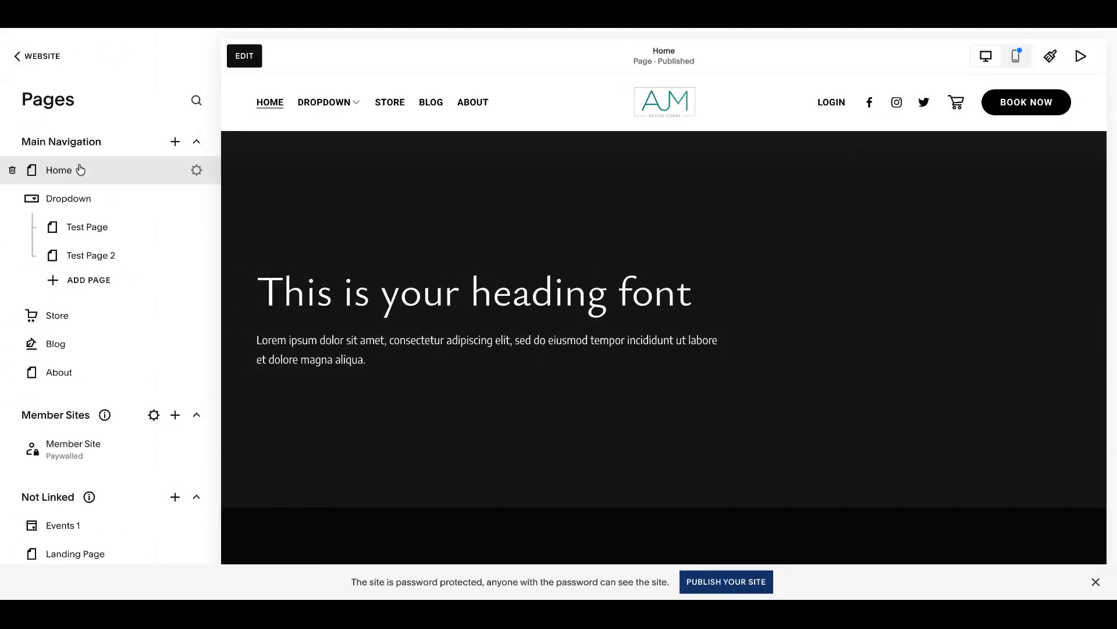
click(247, 62)
scroll(503, 235, down, 6)
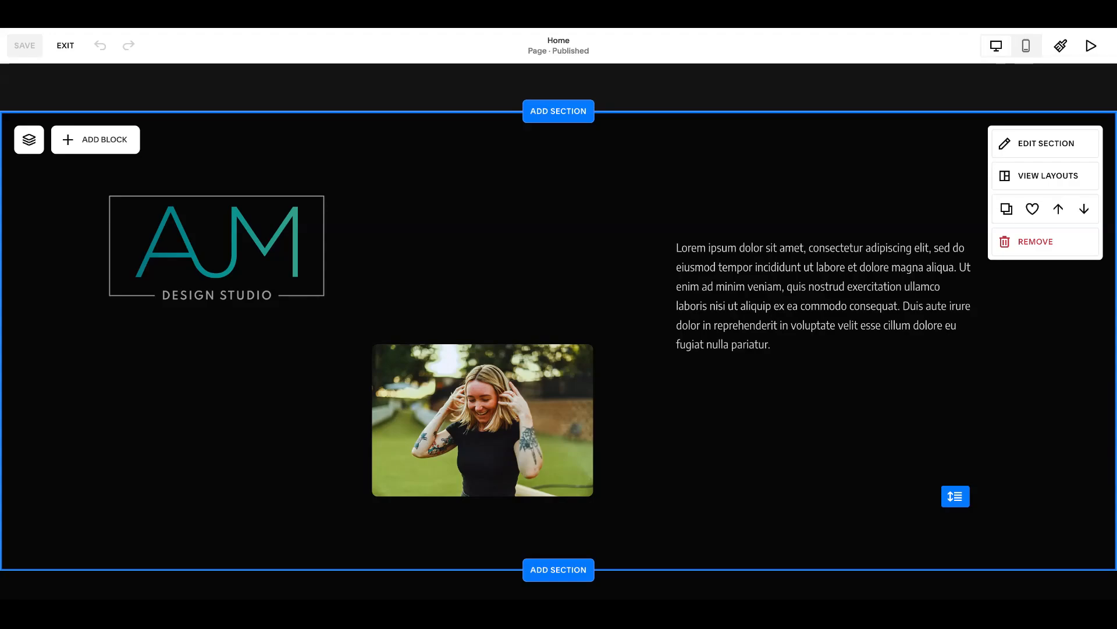
drag(204, 148, 838, 487)
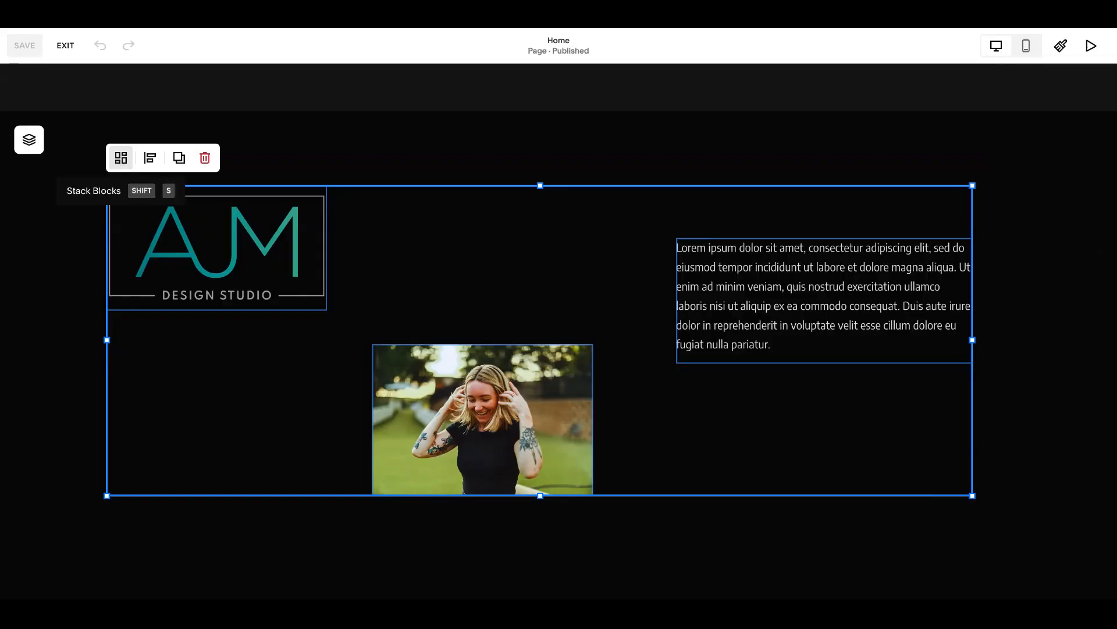
click(447, 311)
Step: Move the photo slightly toward the logo and place the paragraph block directly beneath the photo
click(466, 396)
scroll(466, 349, down, 2)
drag(460, 326, 396, 281)
drag(773, 225, 393, 543)
Step: Center-align all the text in the paragraph block
key(ctrl+a)
click(583, 420)
click(571, 449)
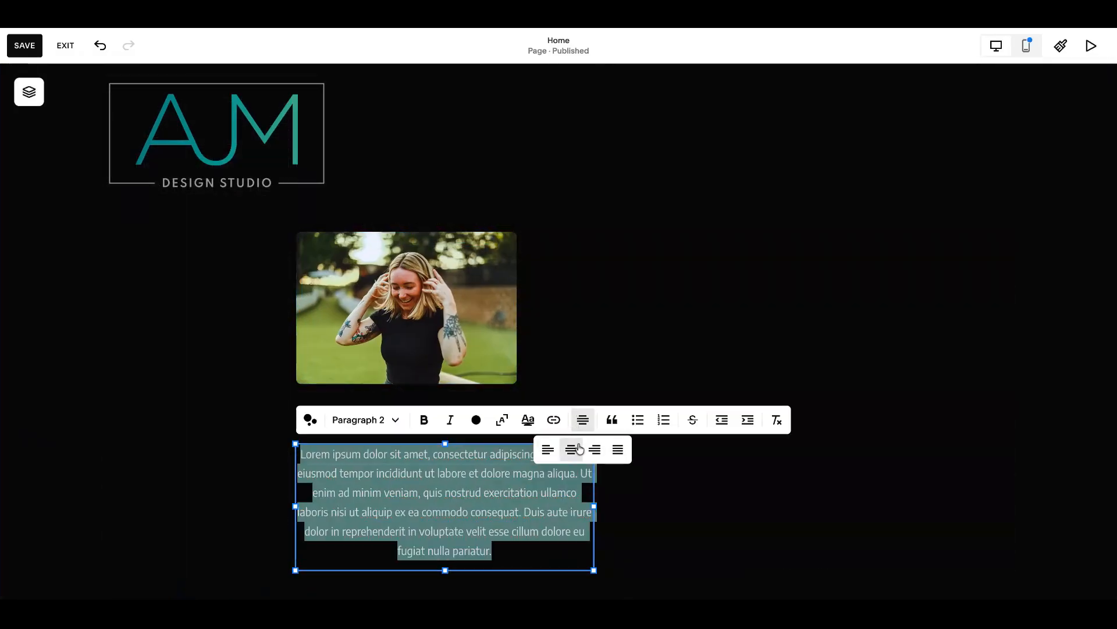
Step: Align the logo, photo and paragraph blocks to each other on their horizontal centers
click(57, 139)
drag(57, 140, 474, 544)
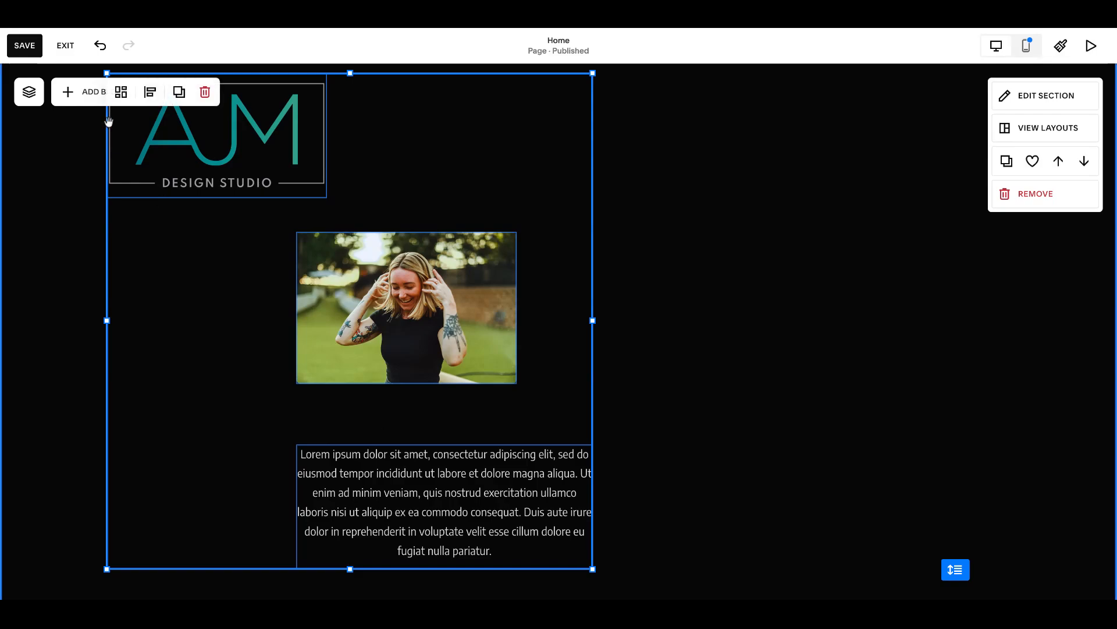
click(150, 97)
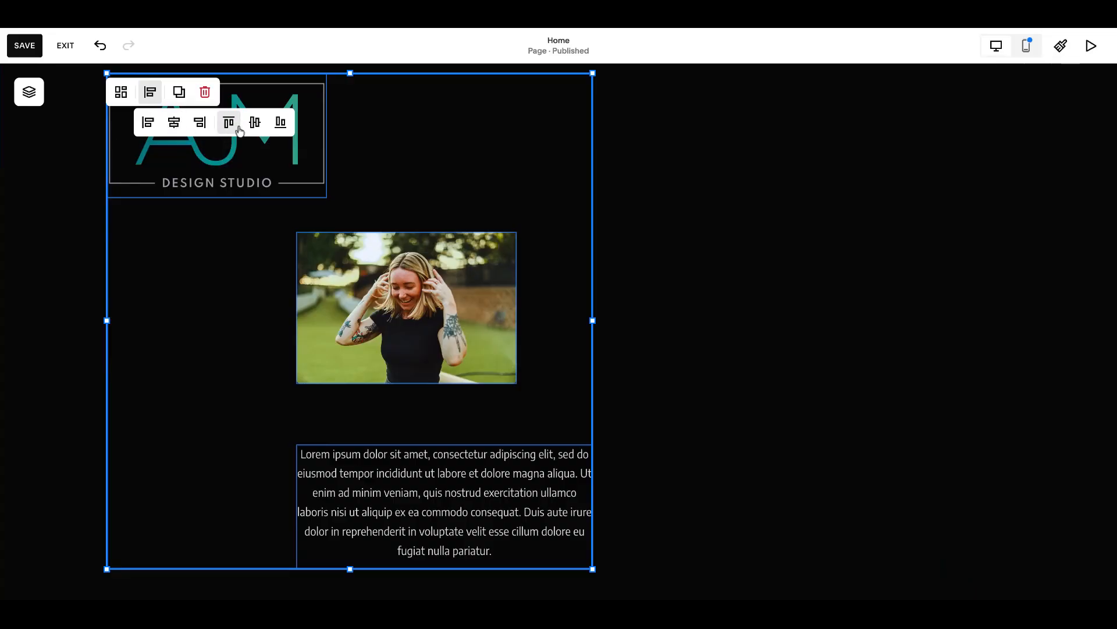
click(151, 125)
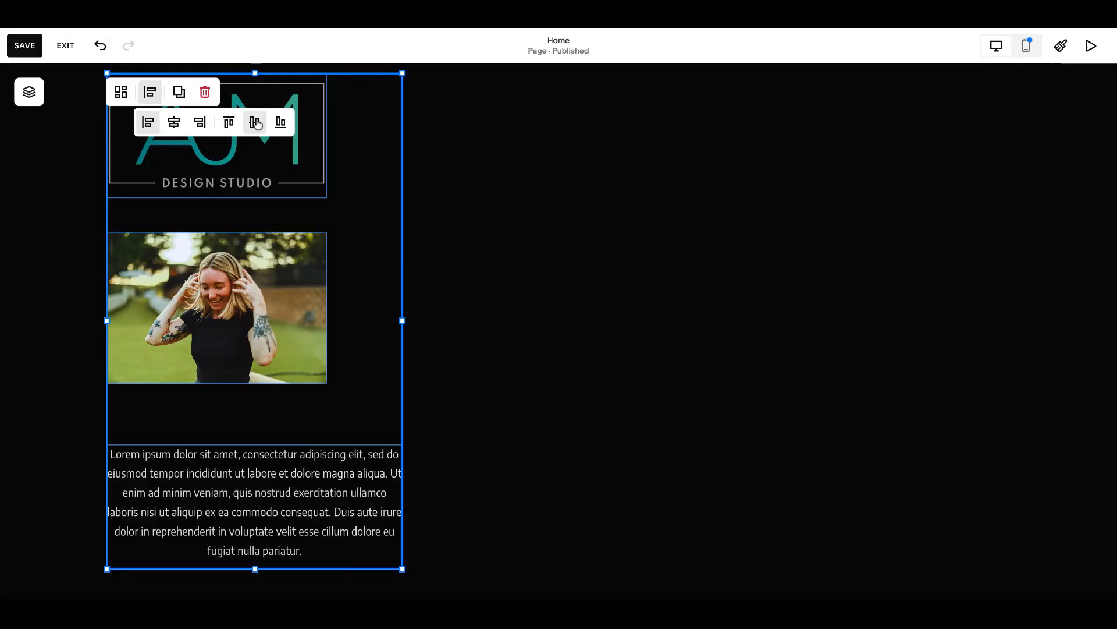
click(174, 125)
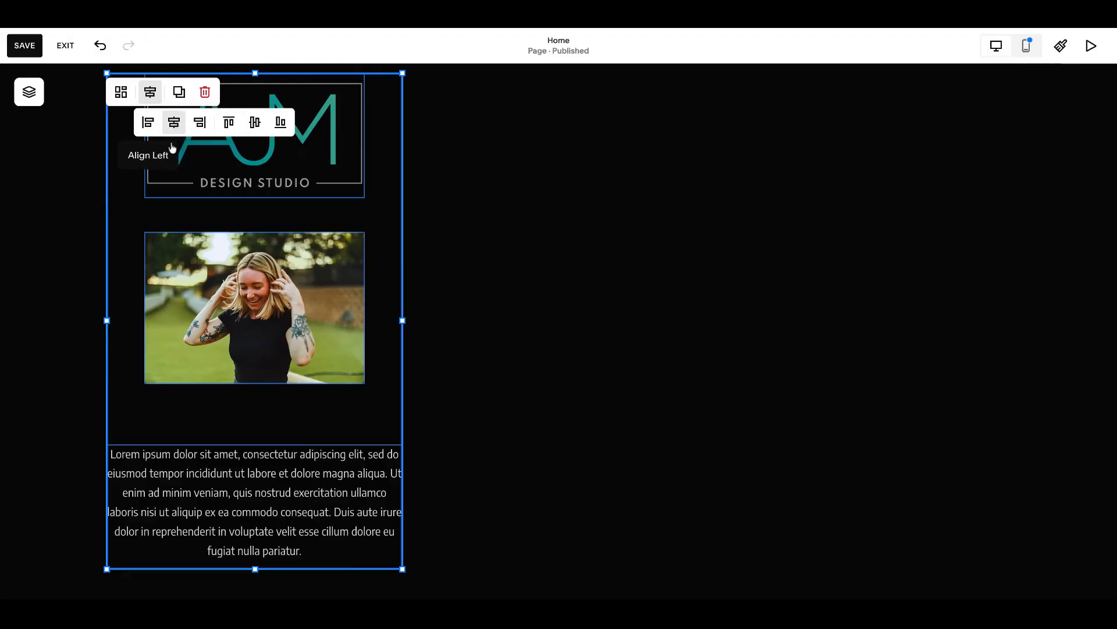
Step: Move the three aligned blocks to the middle of the section and shift the paragraph block up closer to the photo
drag(337, 200, 632, 195)
click(662, 522)
drag(662, 523, 661, 499)
Step: Set the paragraph block's vertical text alignment to middle
click(479, 422)
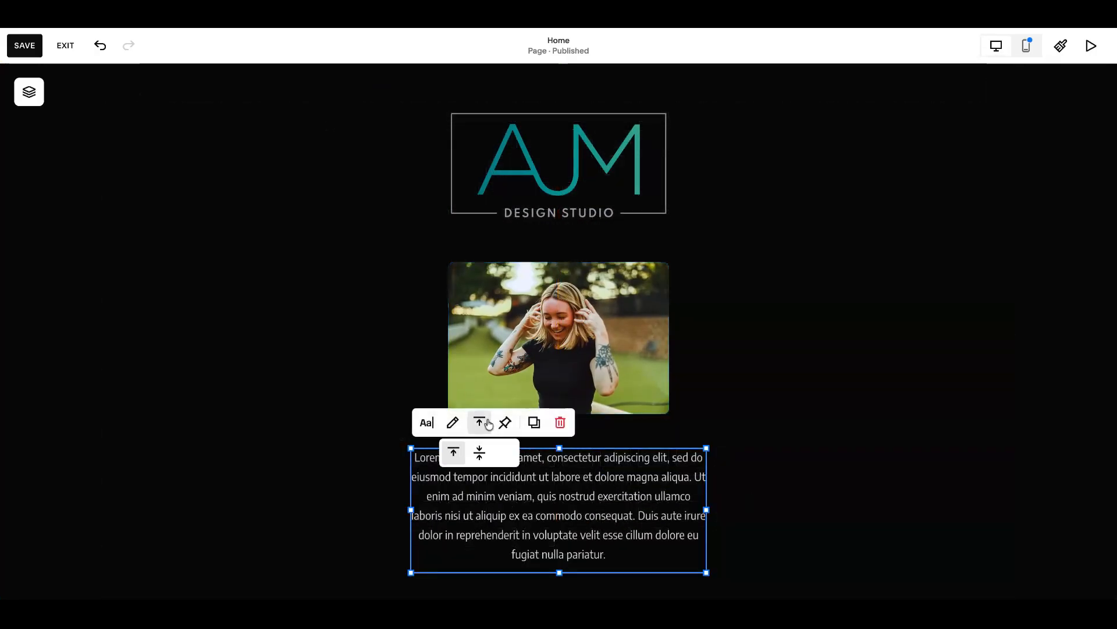
click(478, 453)
click(477, 462)
click(479, 422)
click(477, 453)
click(803, 408)
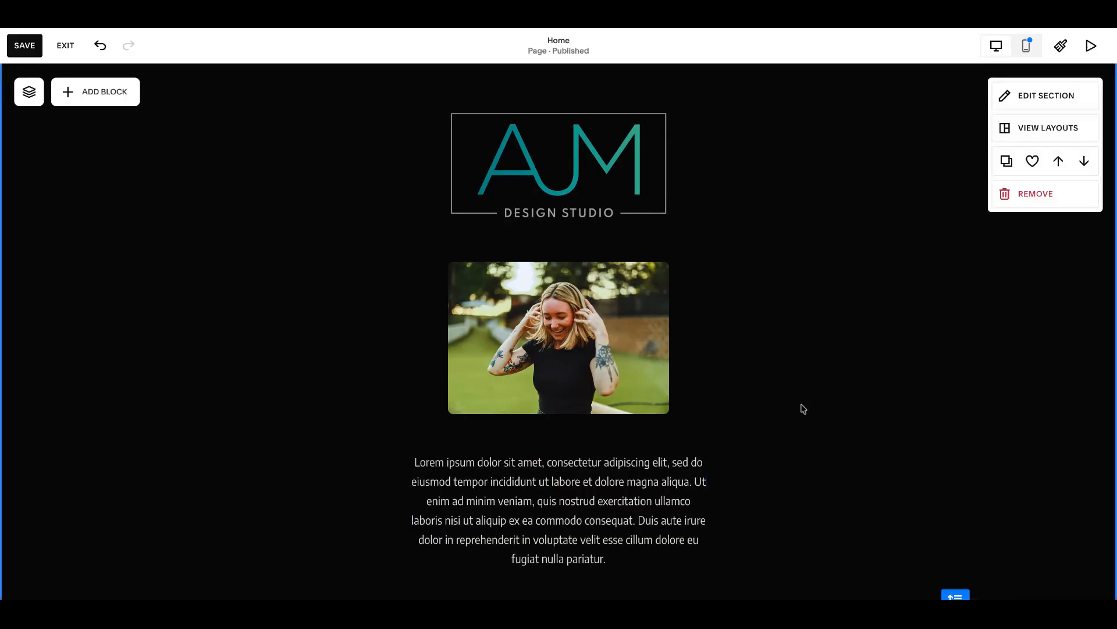
Step: Save the changes to the Home page
scroll(803, 408, down, 1)
scroll(910, 489, up, 1)
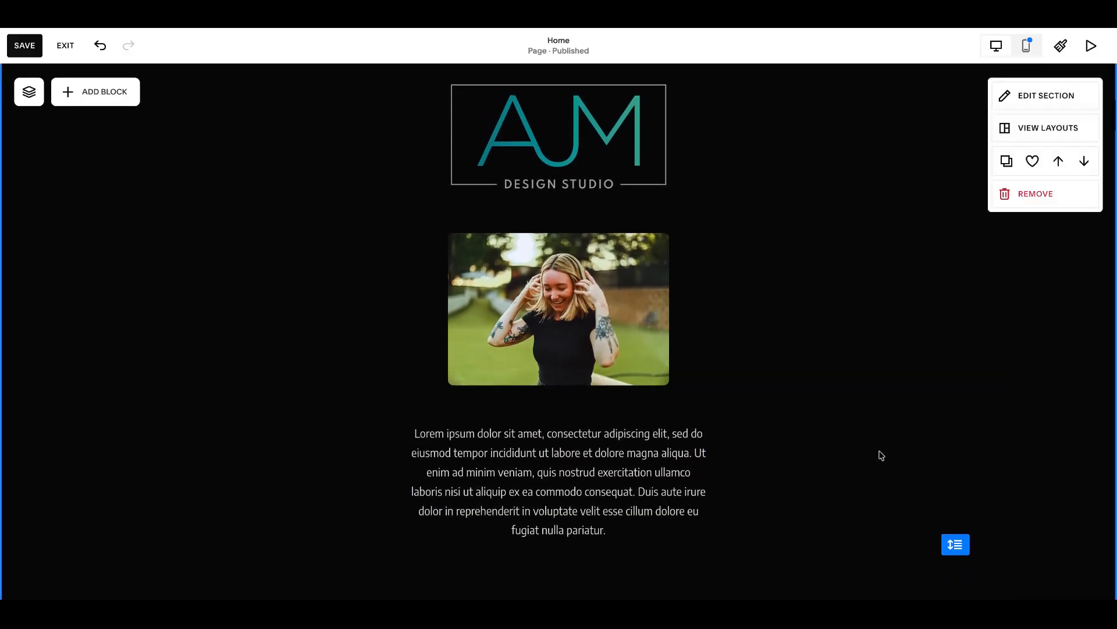
key(ctrl+s)
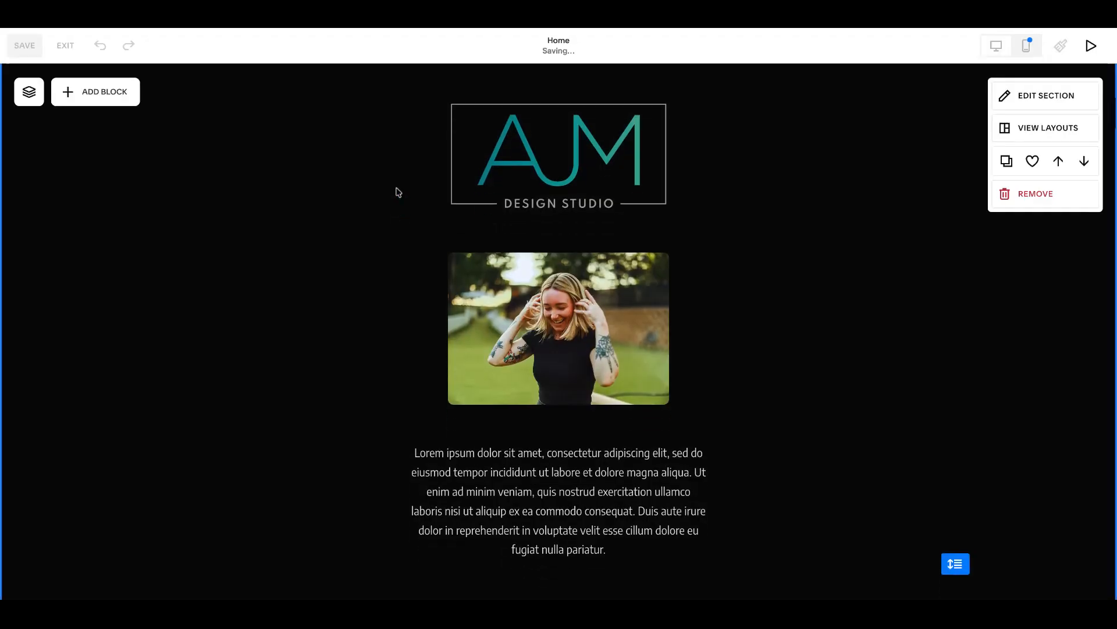
click(645, 460)
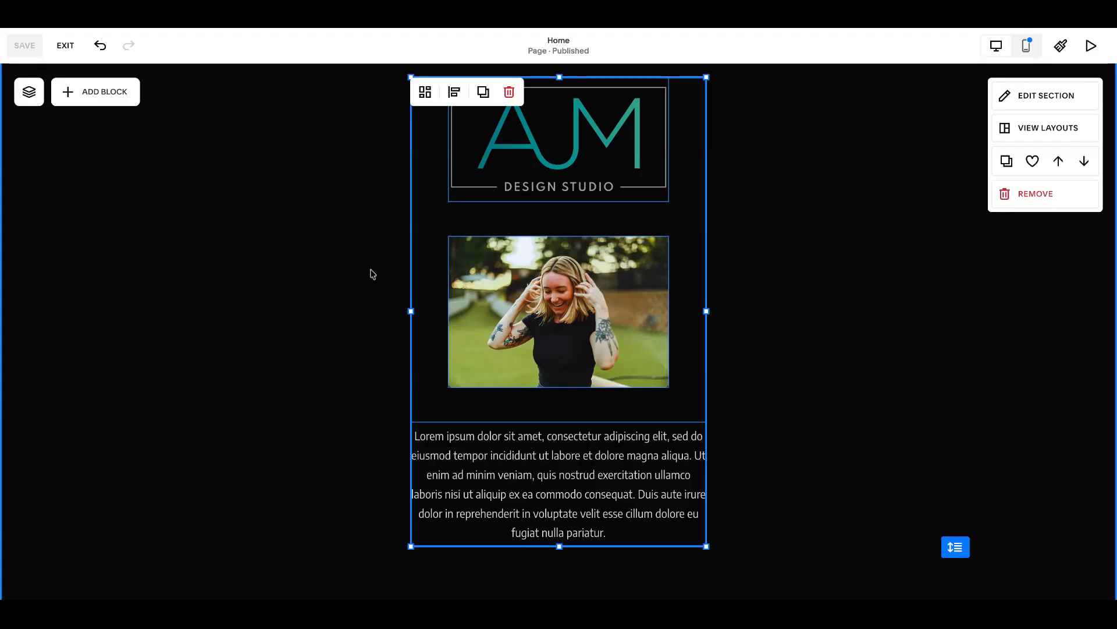
click(333, 173)
drag(337, 145, 681, 524)
click(362, 315)
Step: Select the logo, photo and paragraph blocks individually and combine them into one stack
click(511, 185)
shift+click(515, 326)
shift+click(518, 456)
key(Down)
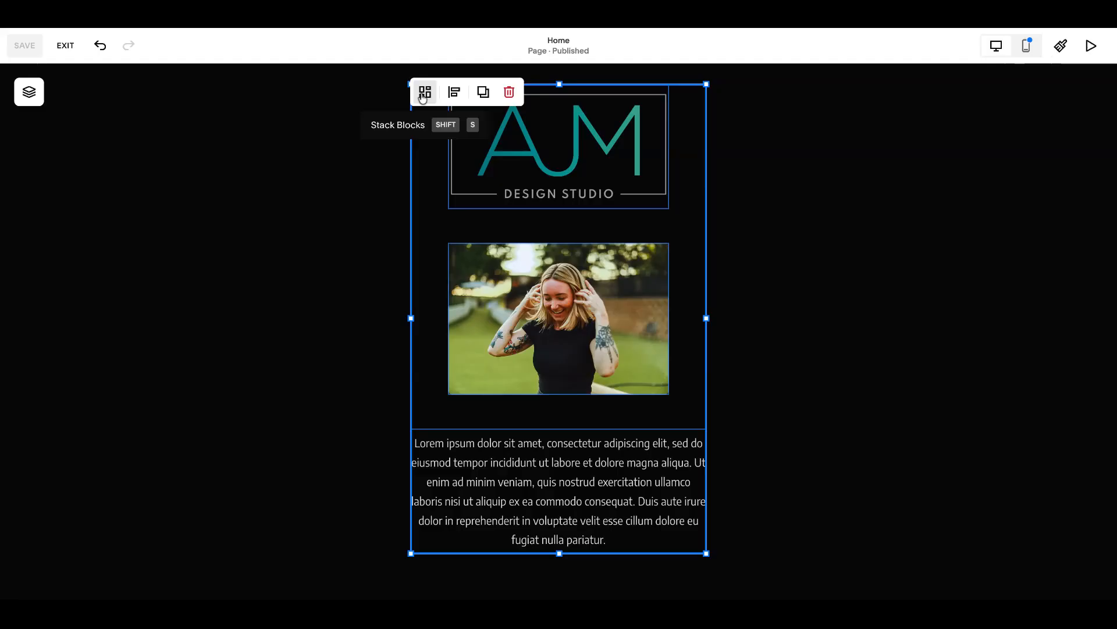
right_click(510, 173)
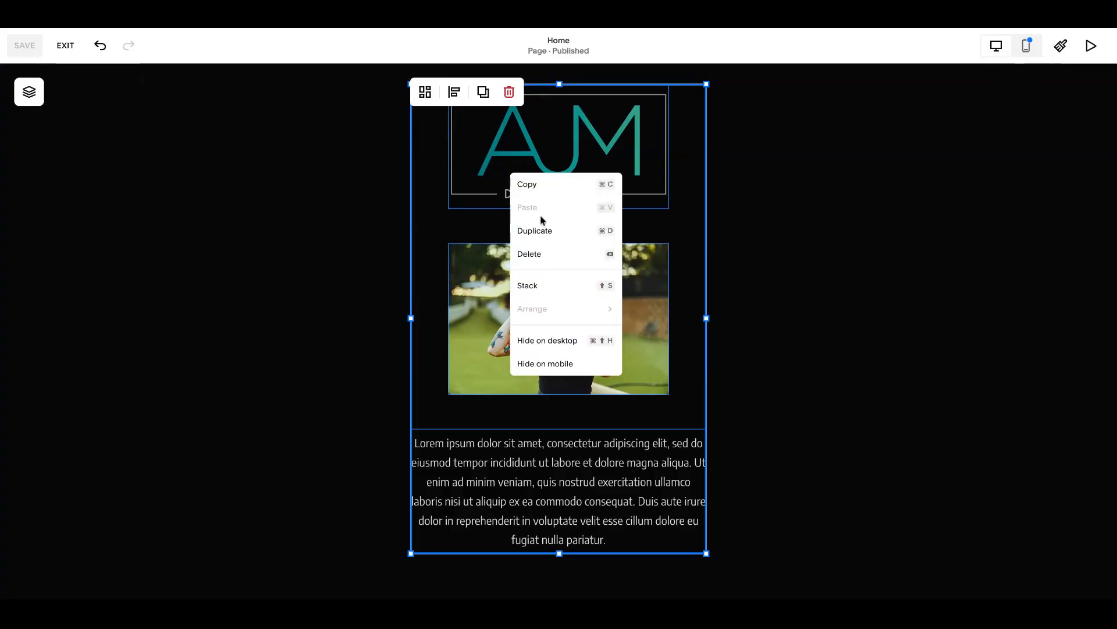
click(547, 285)
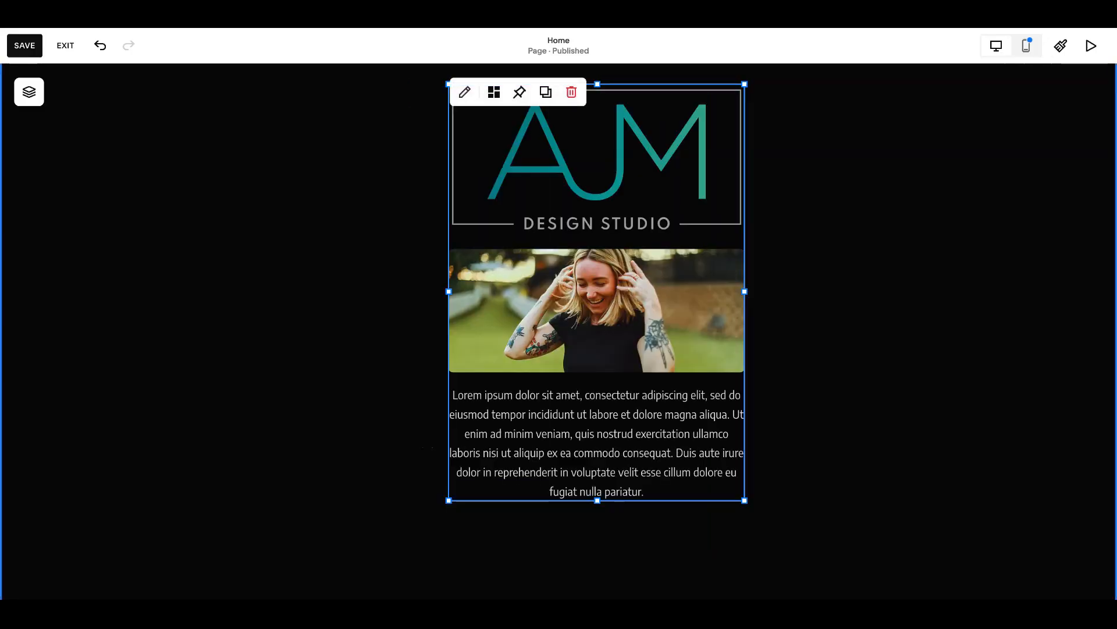
Step: Move the stack horizontally to the center of the section
click(822, 371)
scroll(522, 243, up, 1)
drag(521, 243, 483, 243)
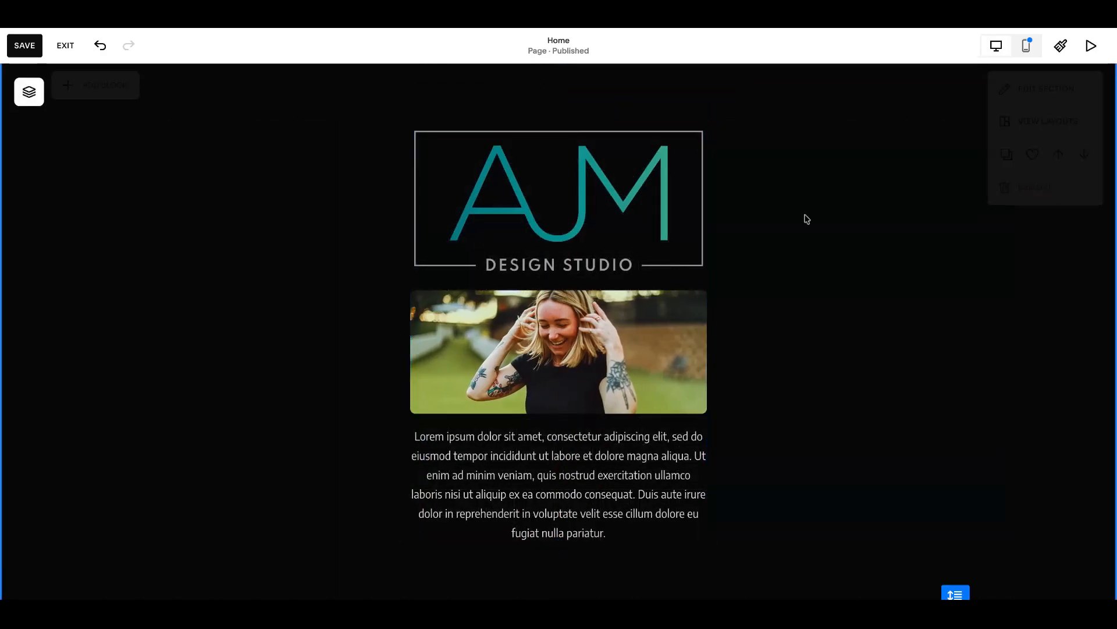
Step: Shrink the logo inside the stack to a little over half the stack's width and bring up its alignment options
click(584, 196)
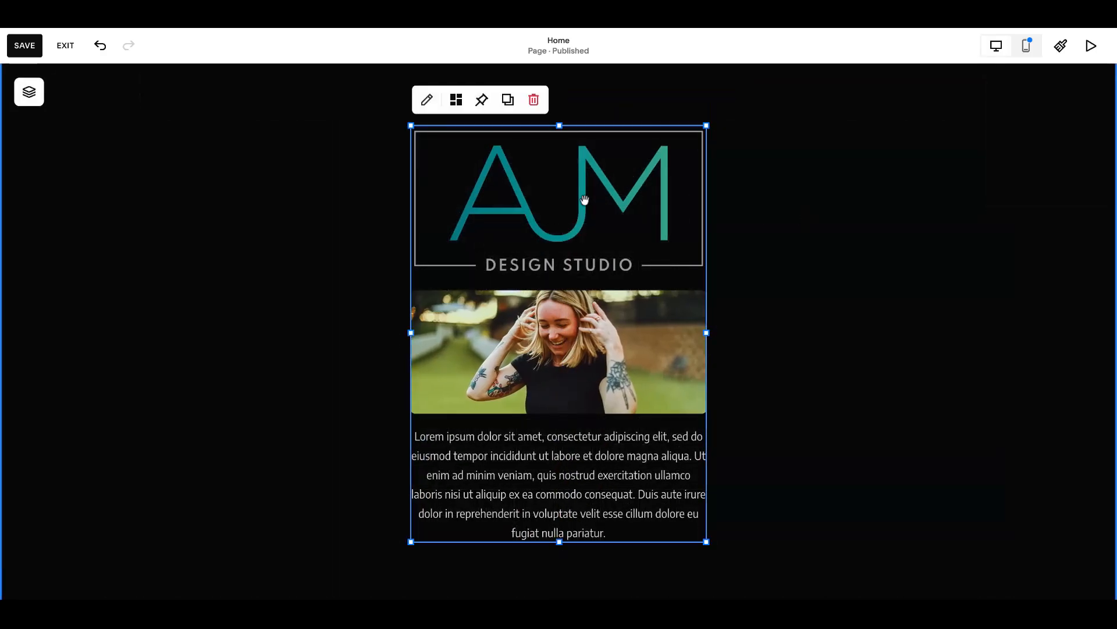
click(517, 188)
drag(706, 274, 640, 246)
drag(410, 245, 461, 225)
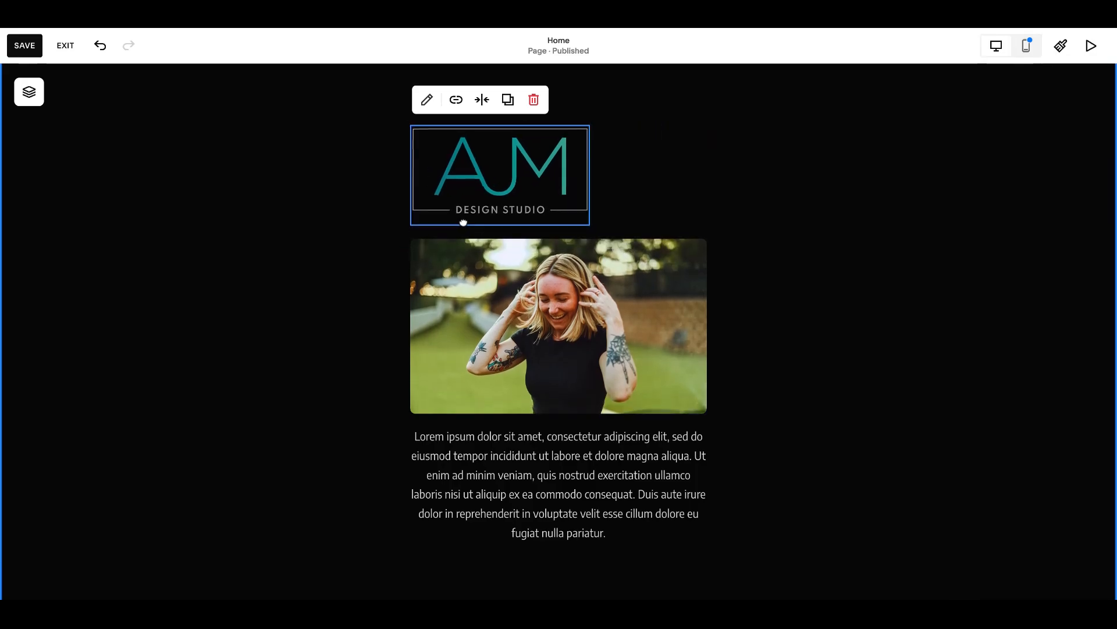
click(482, 99)
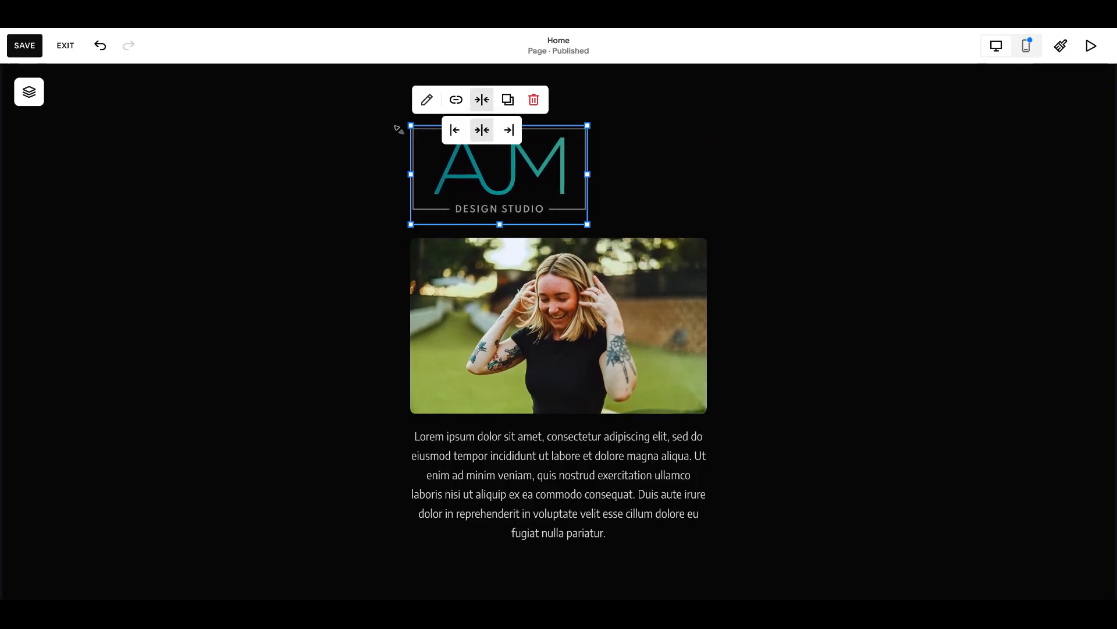
Step: Set the stack's content position to the middle center in its design settings
click(462, 187)
click(452, 157)
click(456, 100)
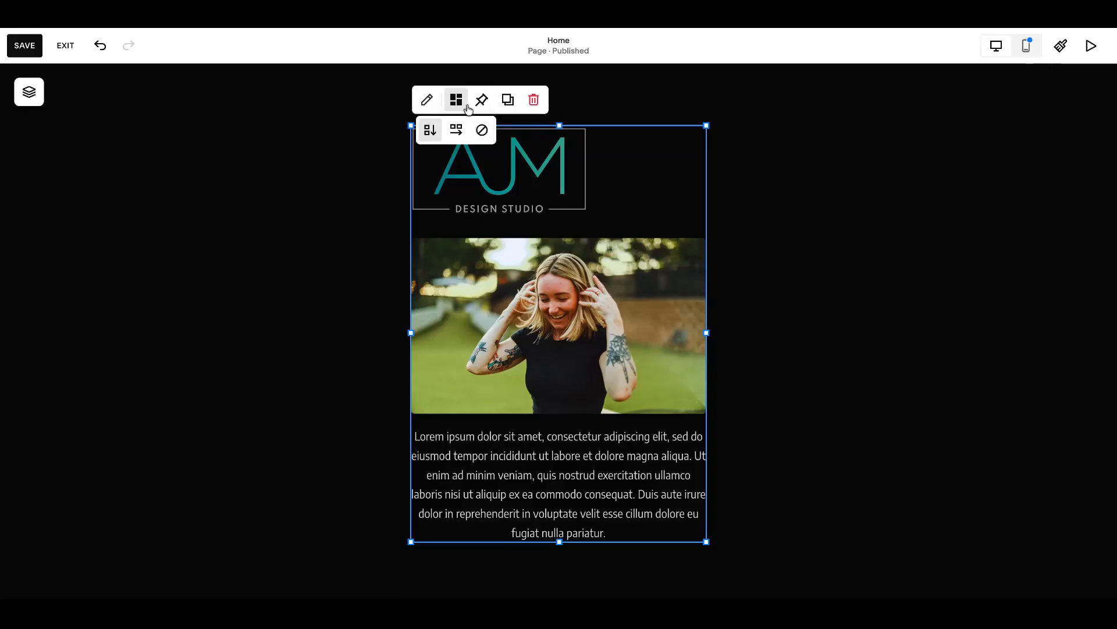
click(428, 102)
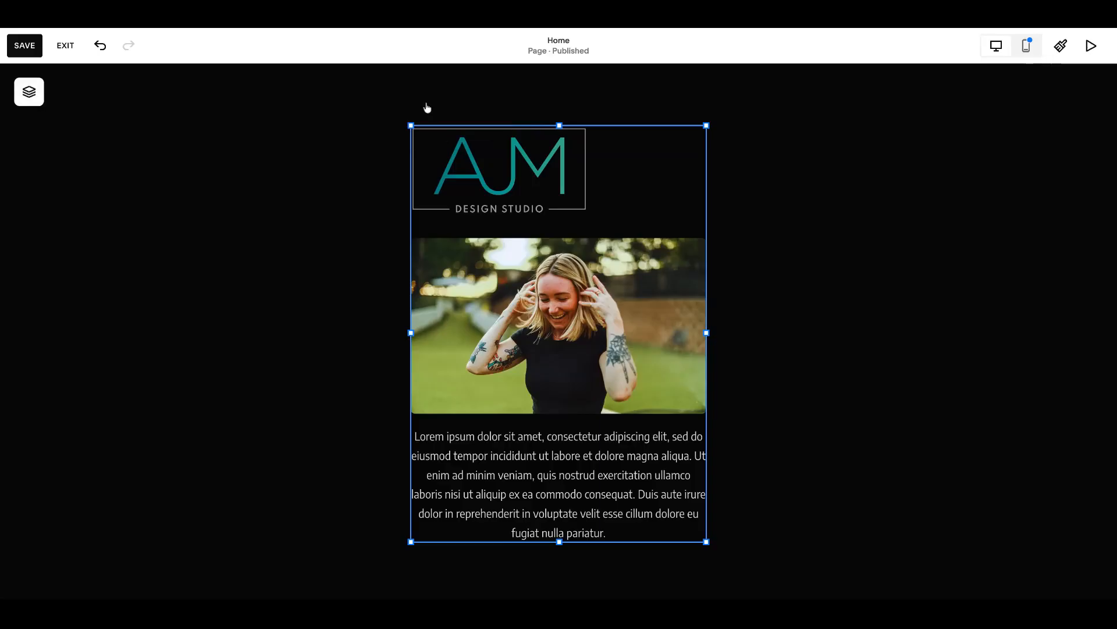
drag(850, 149, 888, 149)
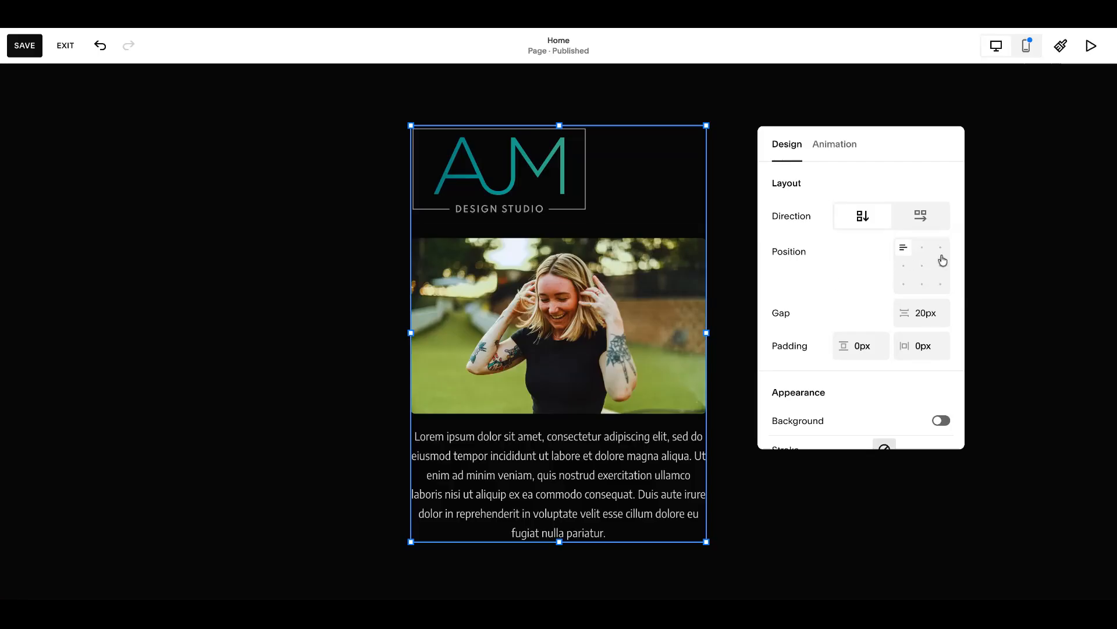
click(923, 251)
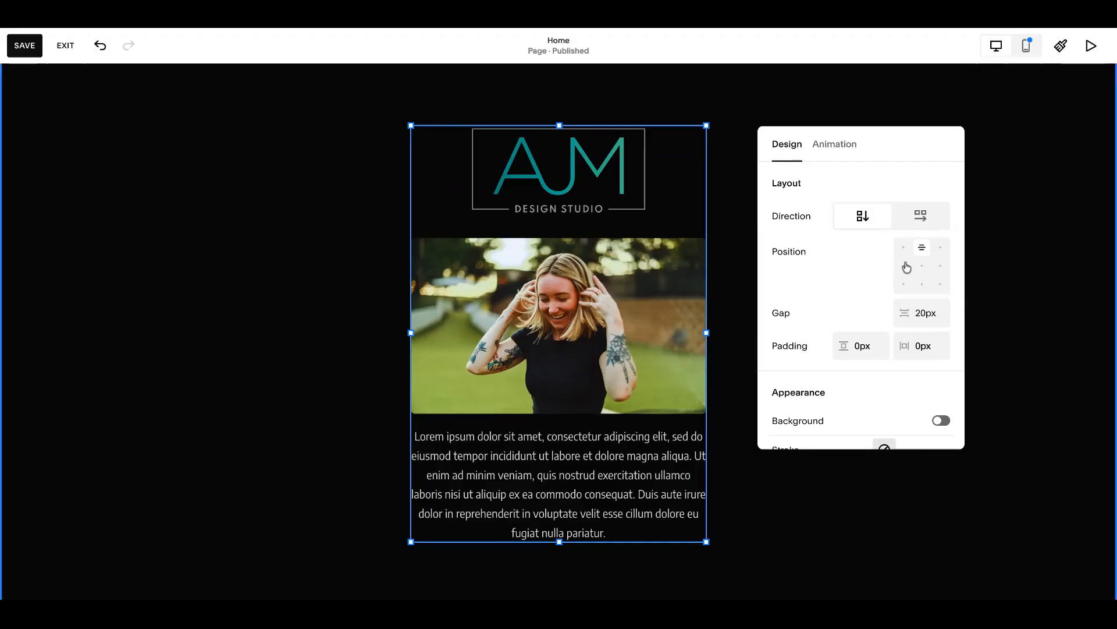
click(922, 268)
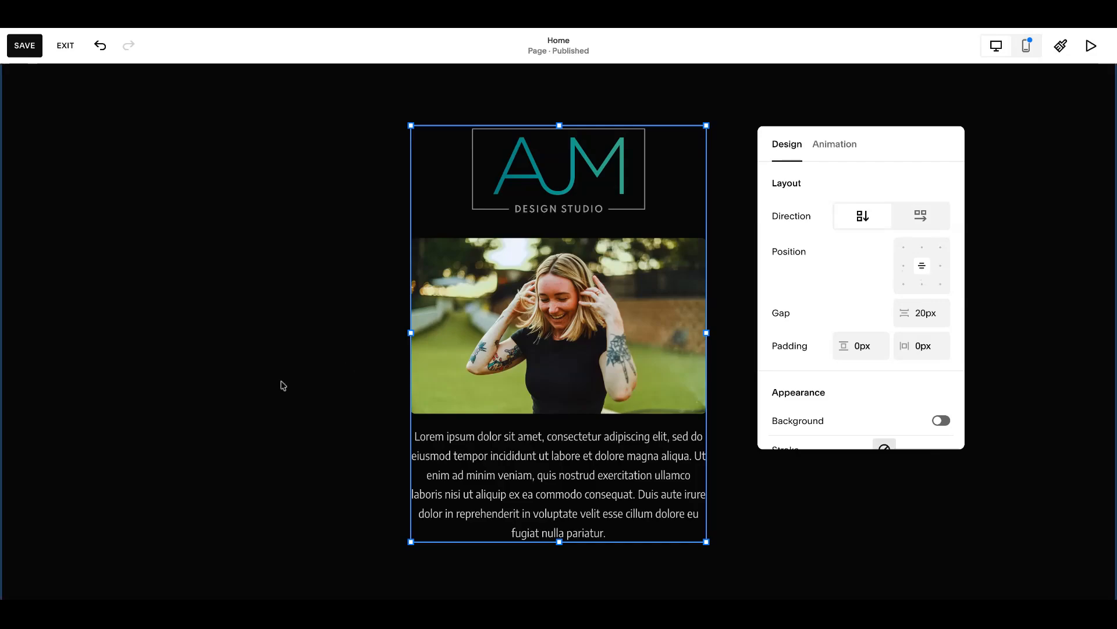
click(345, 370)
Step: Extend the stack's lower edge downward by about one grid row
scroll(512, 422, down, 1)
click(540, 428)
mouse_move(550, 478)
mouse_down()
mouse_move(551, 527)
mouse_move(550, 425)
mouse_move(551, 524)
mouse_move(552, 498)
mouse_up()
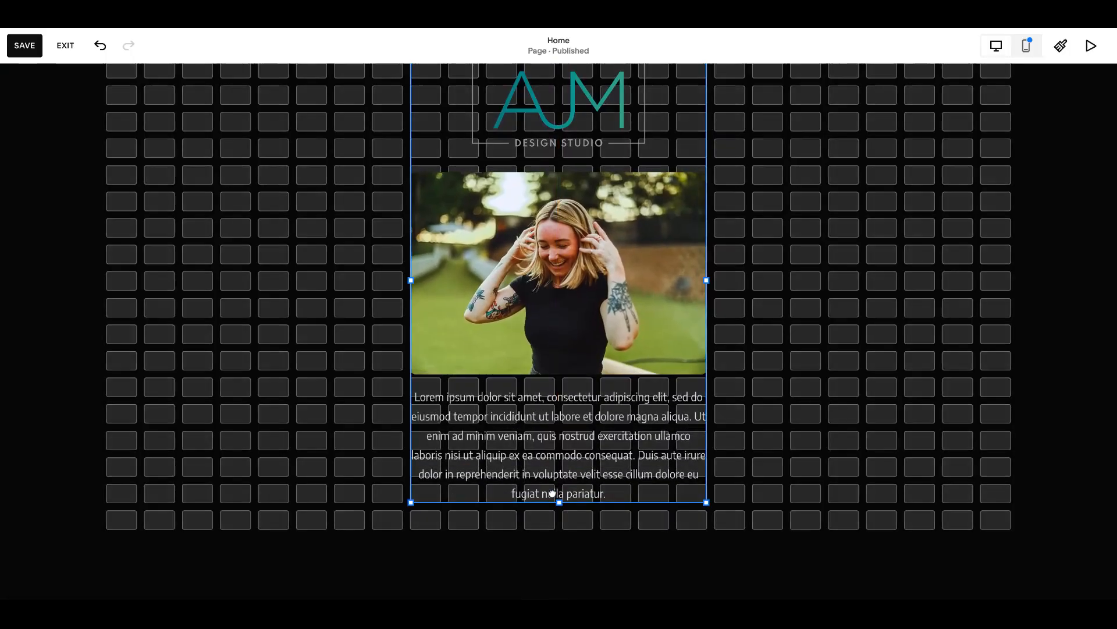
scroll(454, 134, up, 1)
Step: Set the gap between the stack's items to 32px in its design settings
click(456, 125)
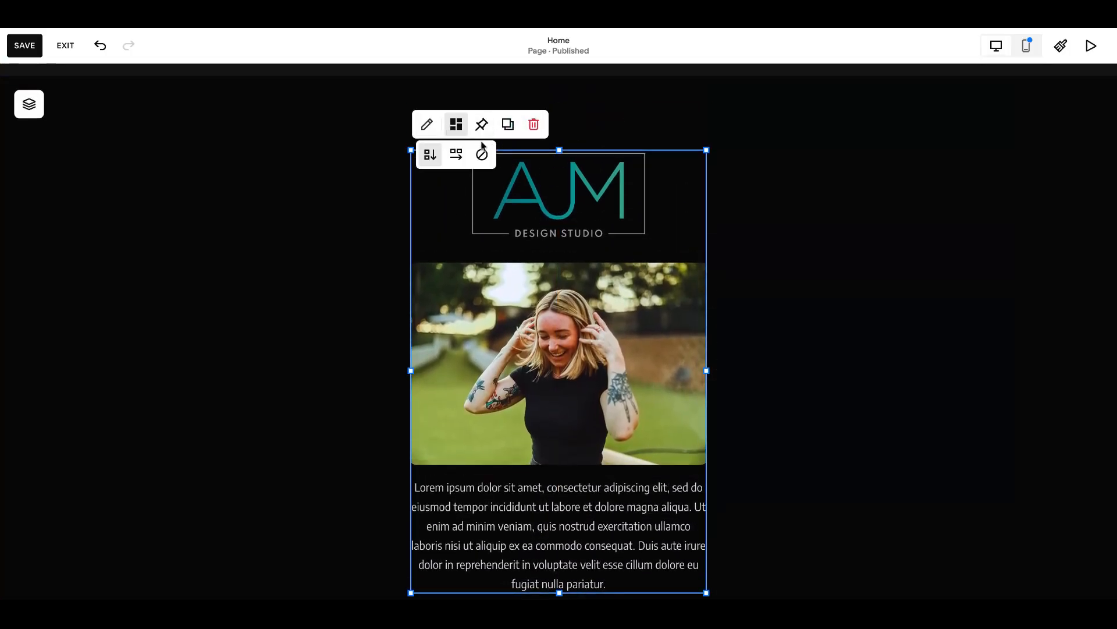
click(426, 124)
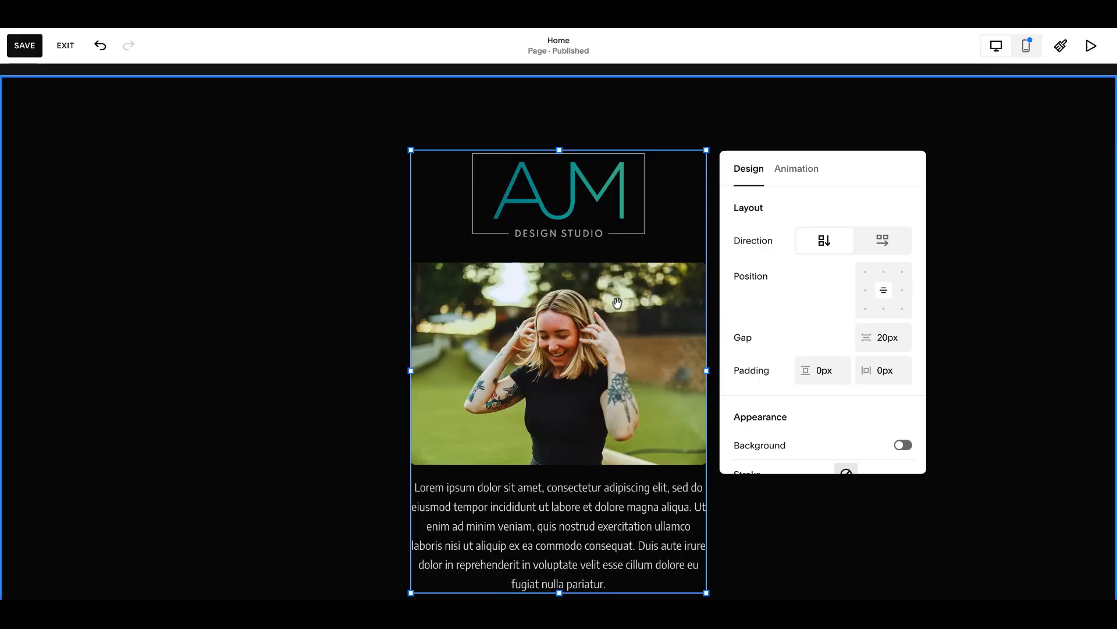
scroll(711, 289, down, 1)
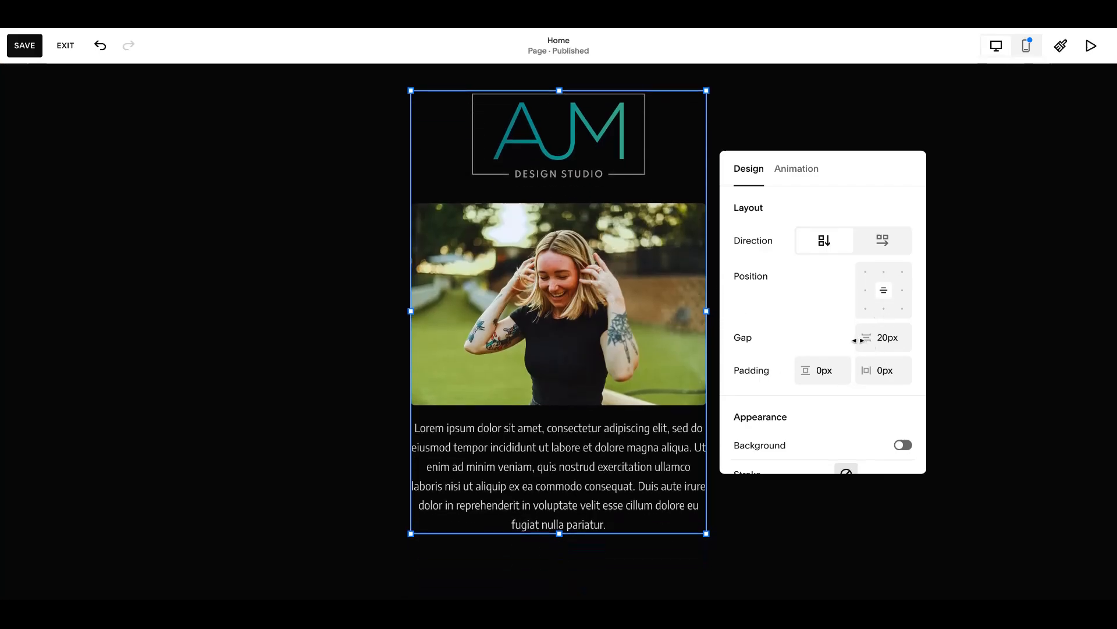
mouse_move(857, 341)
mouse_down()
mouse_move(886, 341)
mouse_move(860, 342)
mouse_move(870, 342)
mouse_up()
click(835, 514)
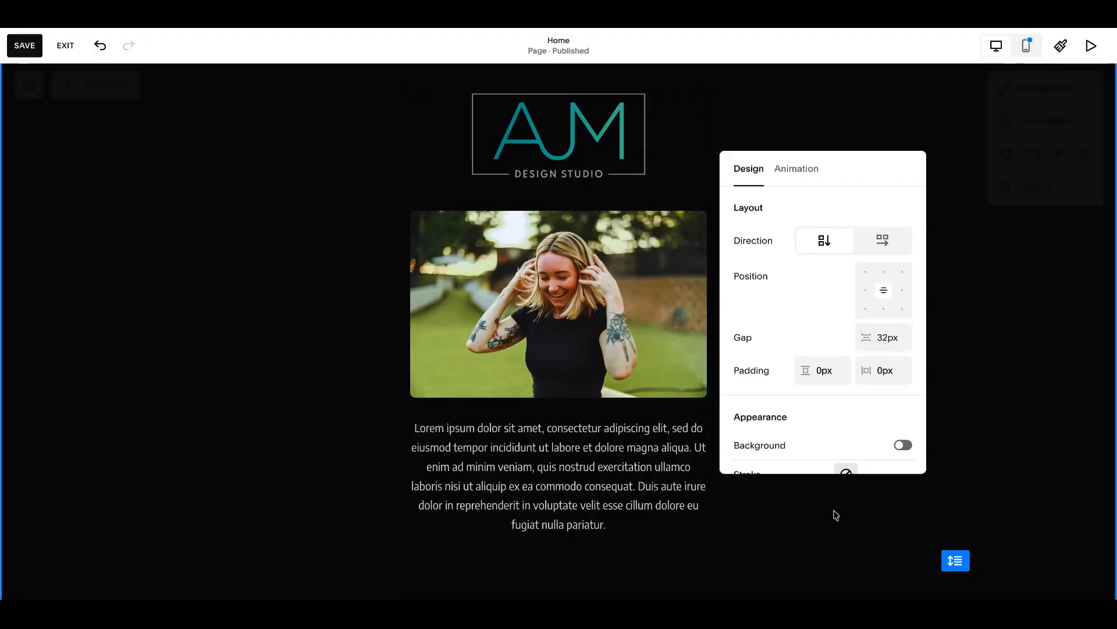
Step: Widen the stack by extending both its right and left sides outward
scroll(728, 514, down, 2)
click(648, 434)
drag(706, 445, 763, 482)
drag(411, 530, 340, 549)
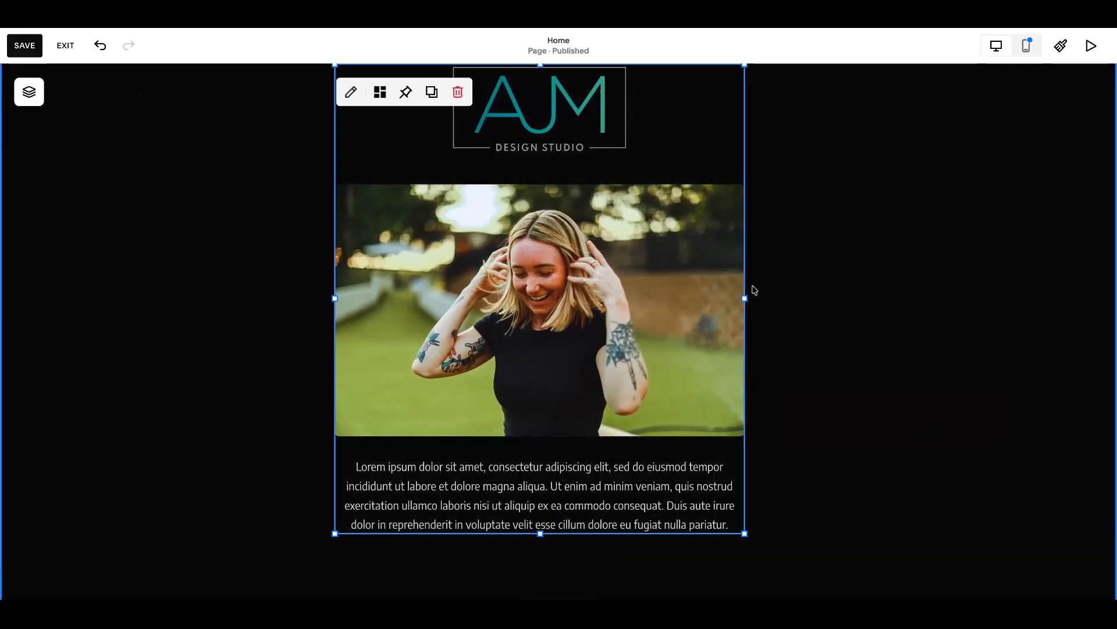
Step: Extend the stack's right side outward until the stack is centered on the page, and deselect it
drag(745, 298, 780, 298)
click(786, 301)
click(711, 501)
click(714, 501)
click(835, 492)
scroll(834, 491, up, 2)
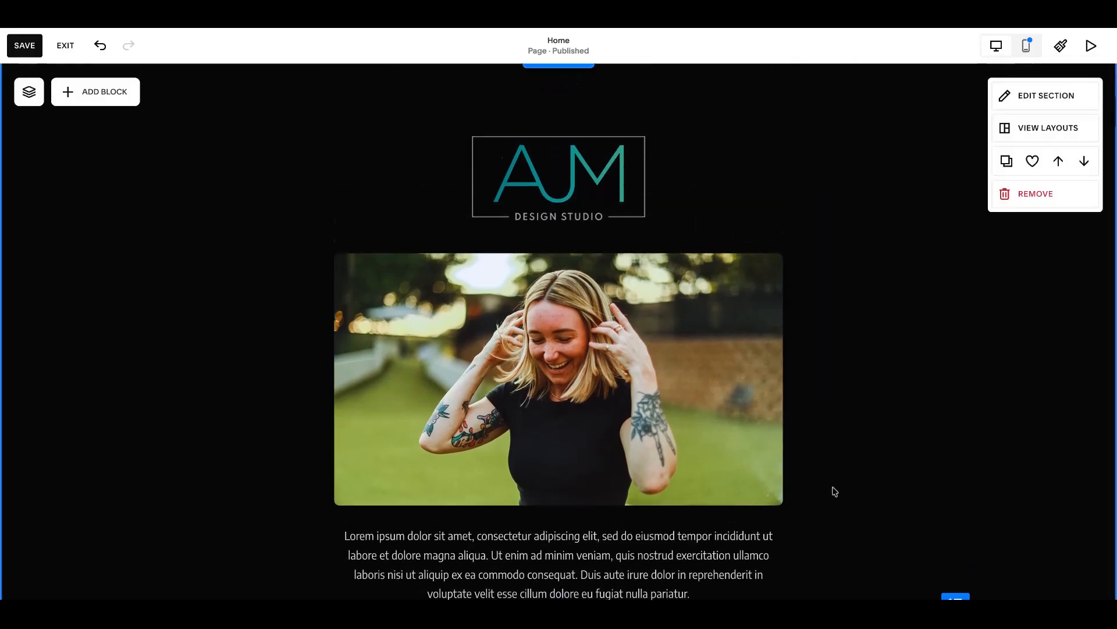
Step: Set the gap between the stack's items to 33px in its design settings
click(502, 185)
scroll(391, 194, down, 1)
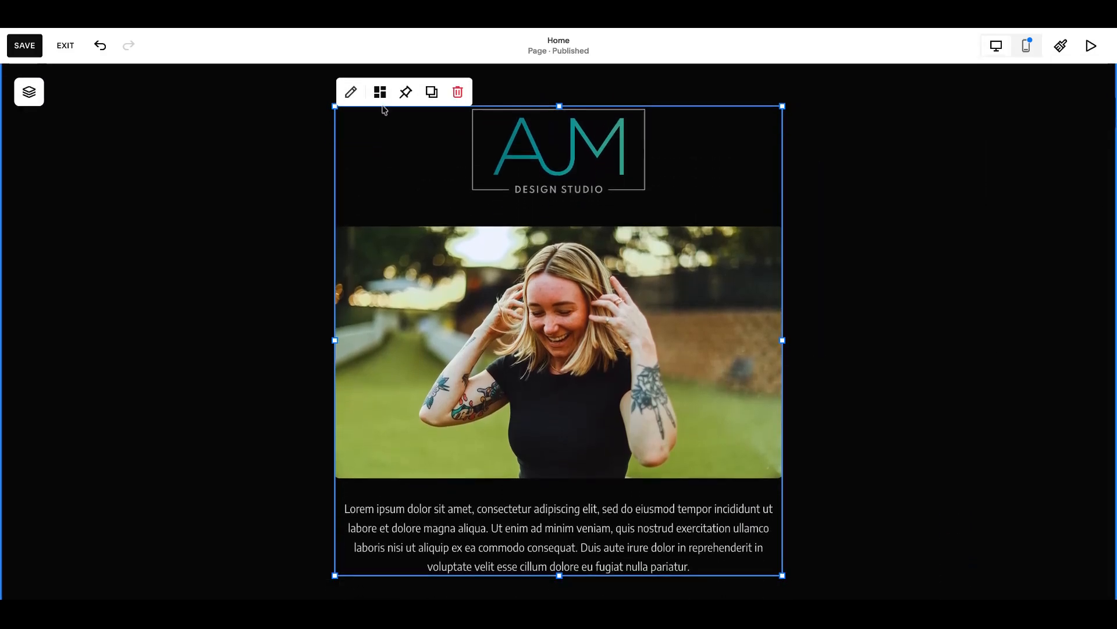
click(380, 92)
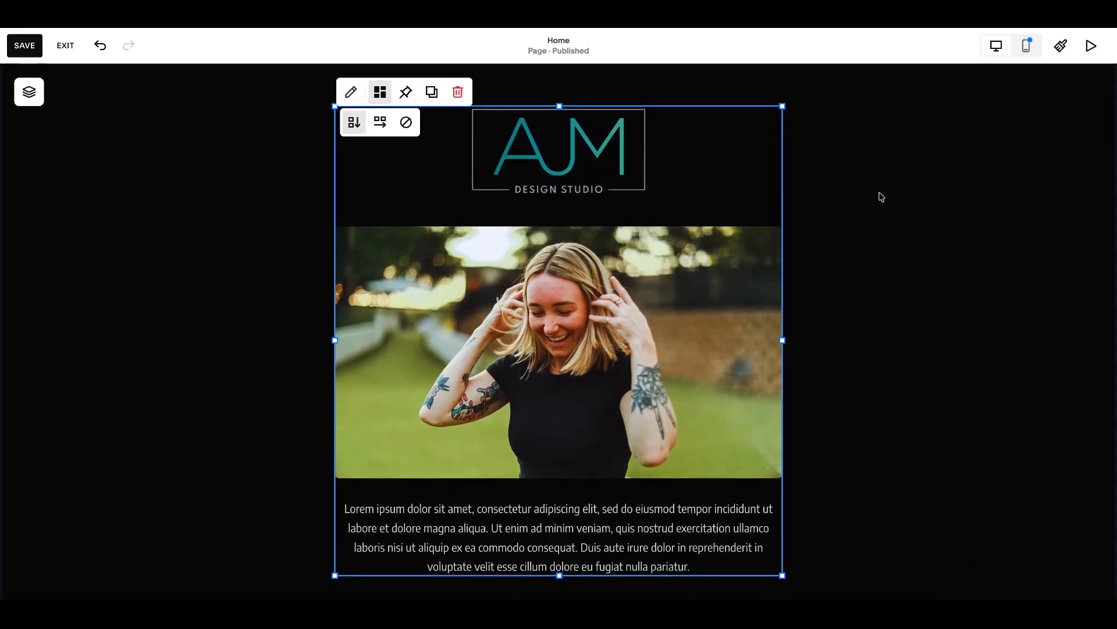
click(351, 92)
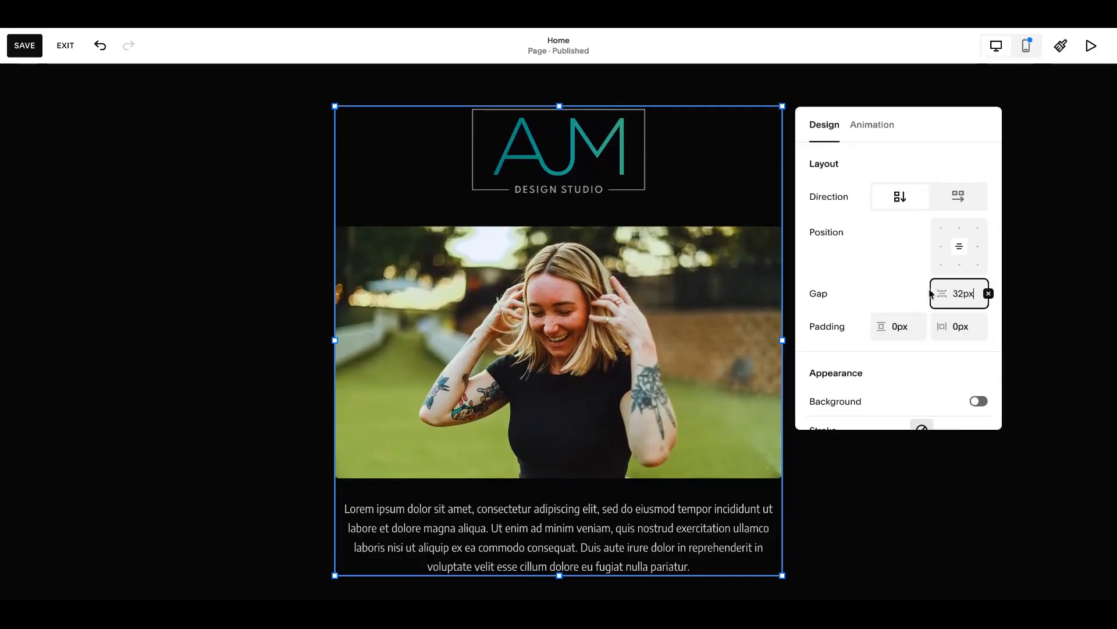
drag(929, 290, 932, 289)
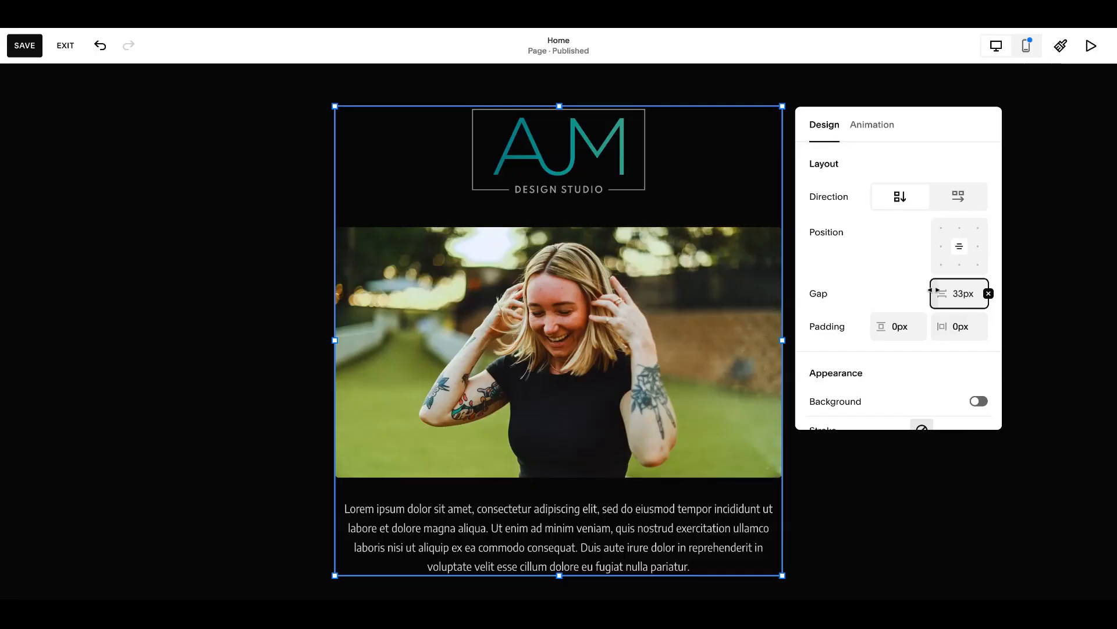
click(961, 231)
drag(933, 284, 930, 289)
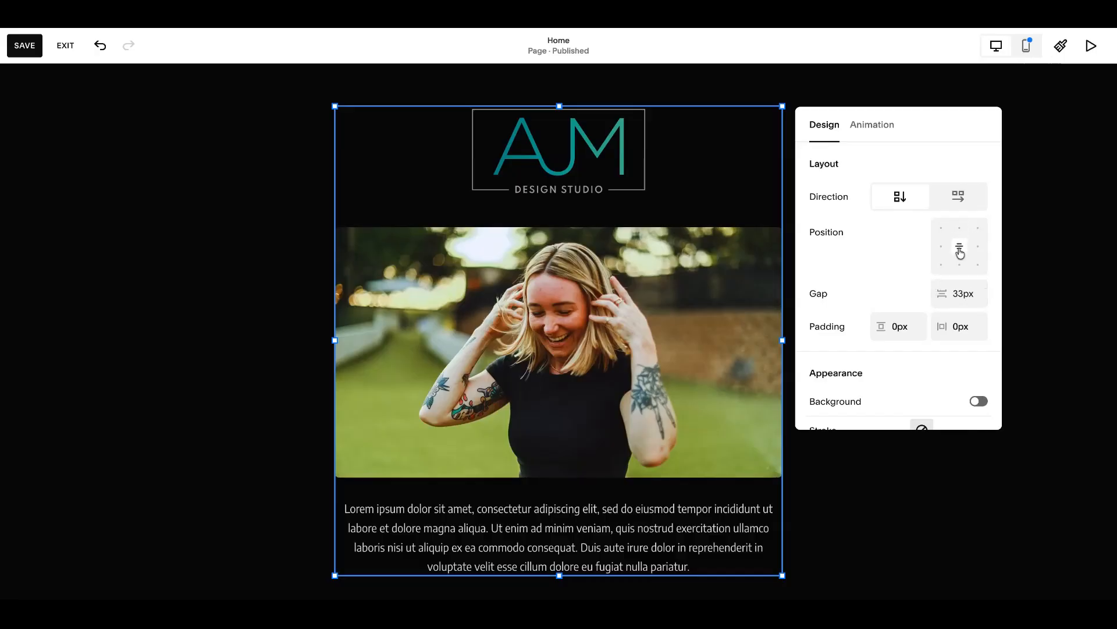
Step: Set the stack's padding to 14px vertically and 24px horizontally
scroll(872, 271, down, 1)
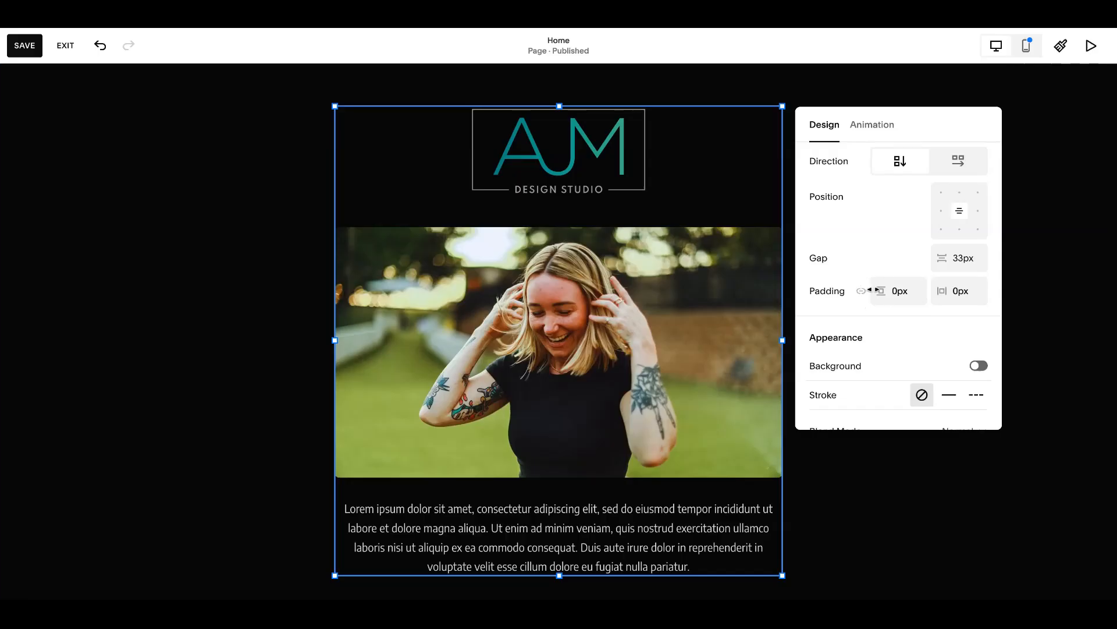
drag(873, 289, 970, 294)
scroll(969, 338, down, 3)
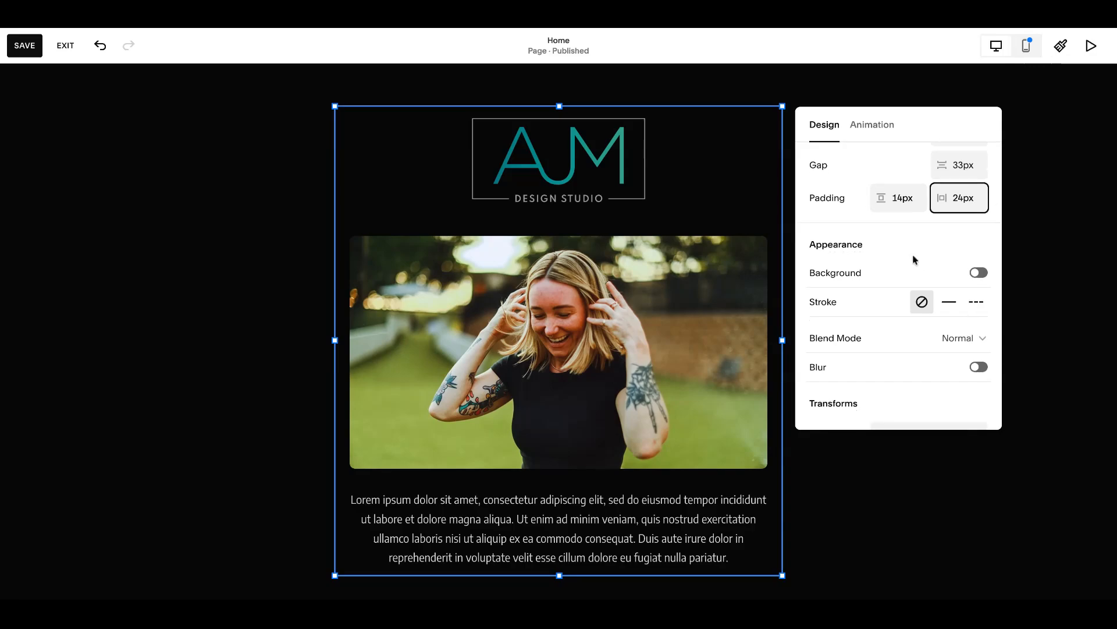
scroll(915, 259, up, 3)
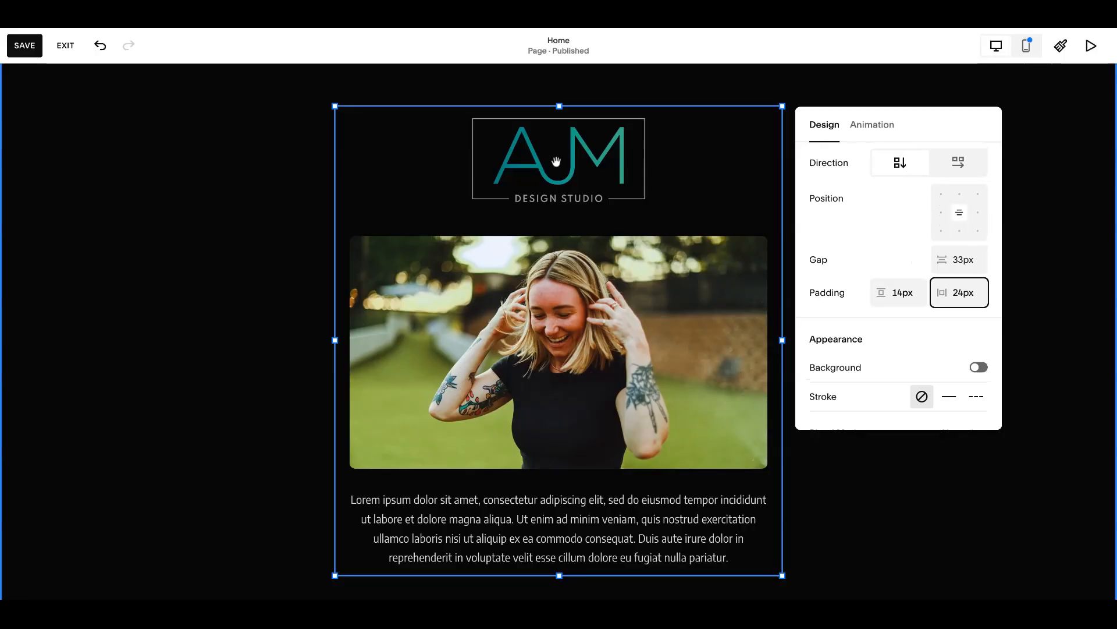
Step: Turn on the stack's background with a nearly transparent white from the palette and set the corner radius to 10
scroll(929, 257, down, 4)
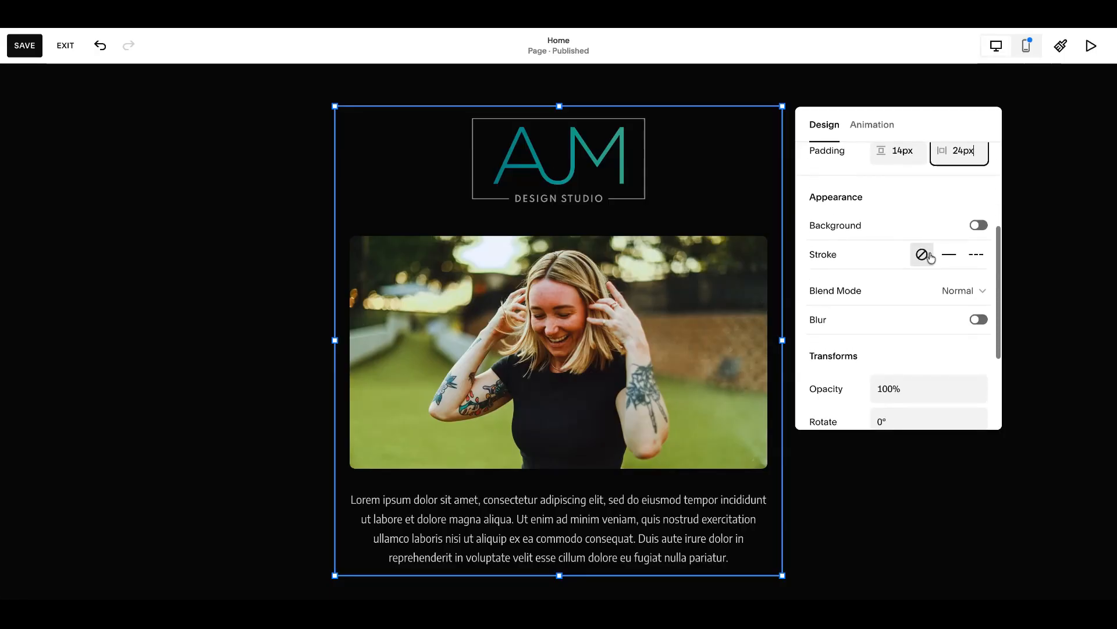
click(978, 225)
click(981, 255)
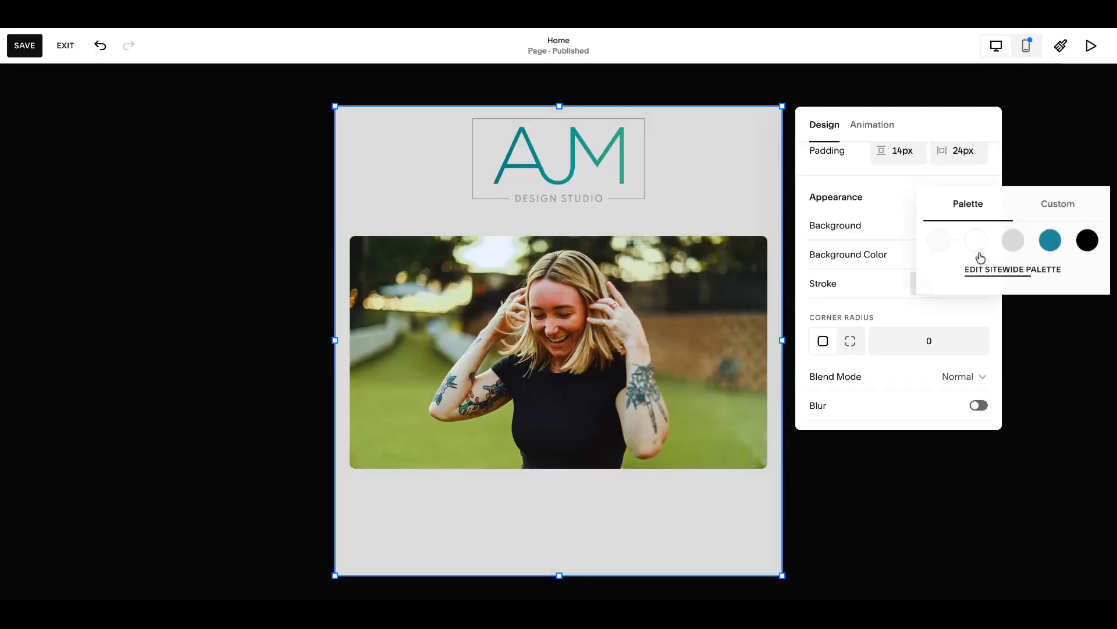
click(939, 241)
drag(1094, 255, 935, 258)
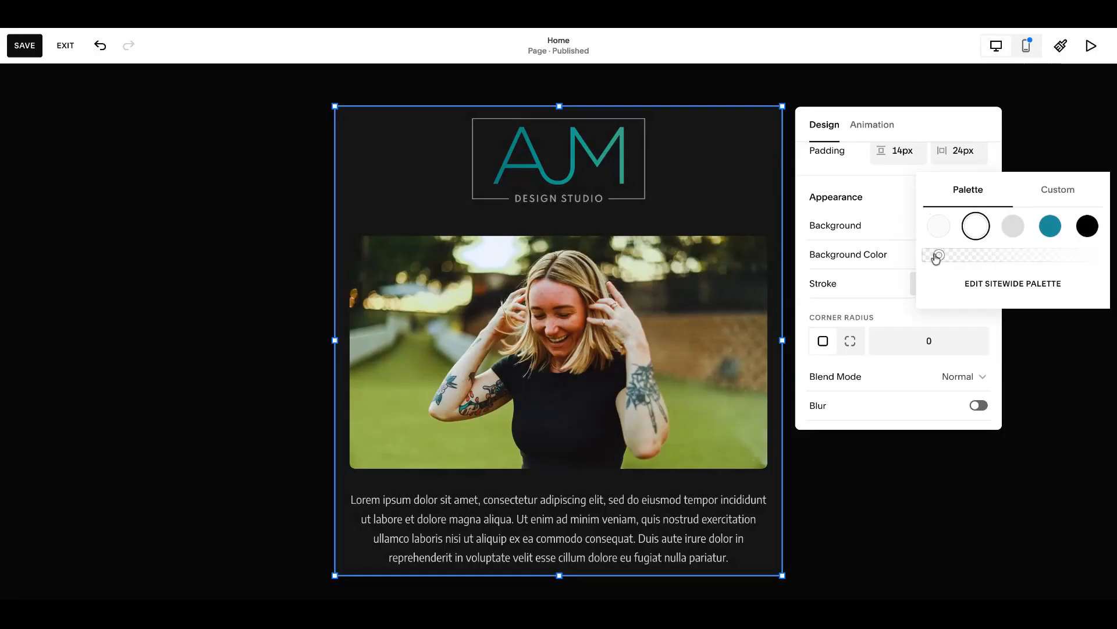
click(804, 329)
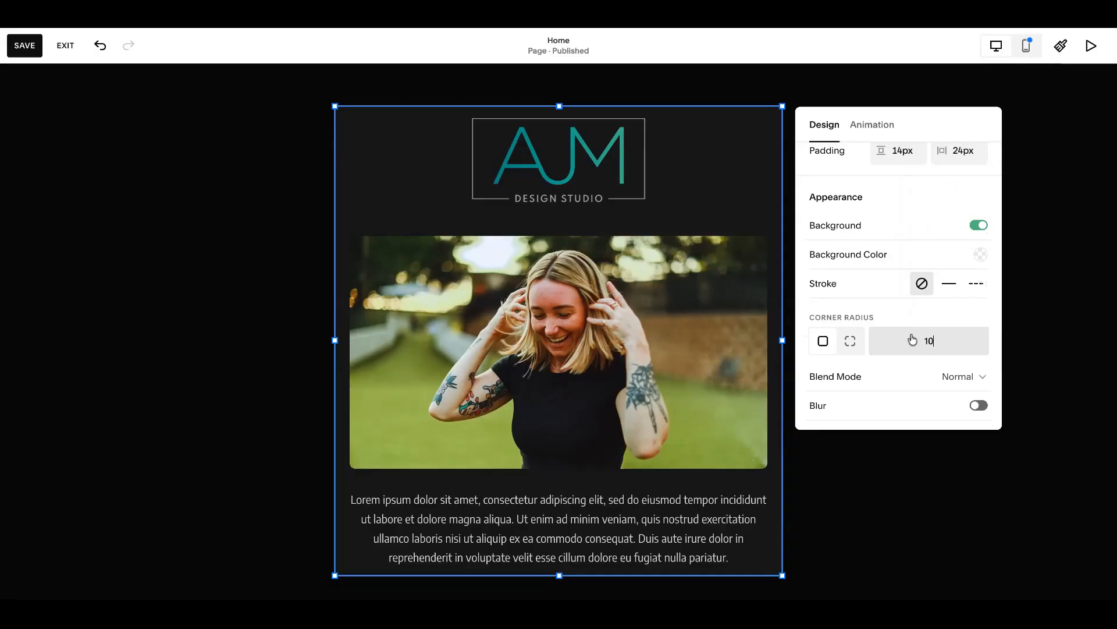
Step: Try rotating the stack to -11° in its transform settings and reset the rotation to 0°
scroll(819, 316, down, 4)
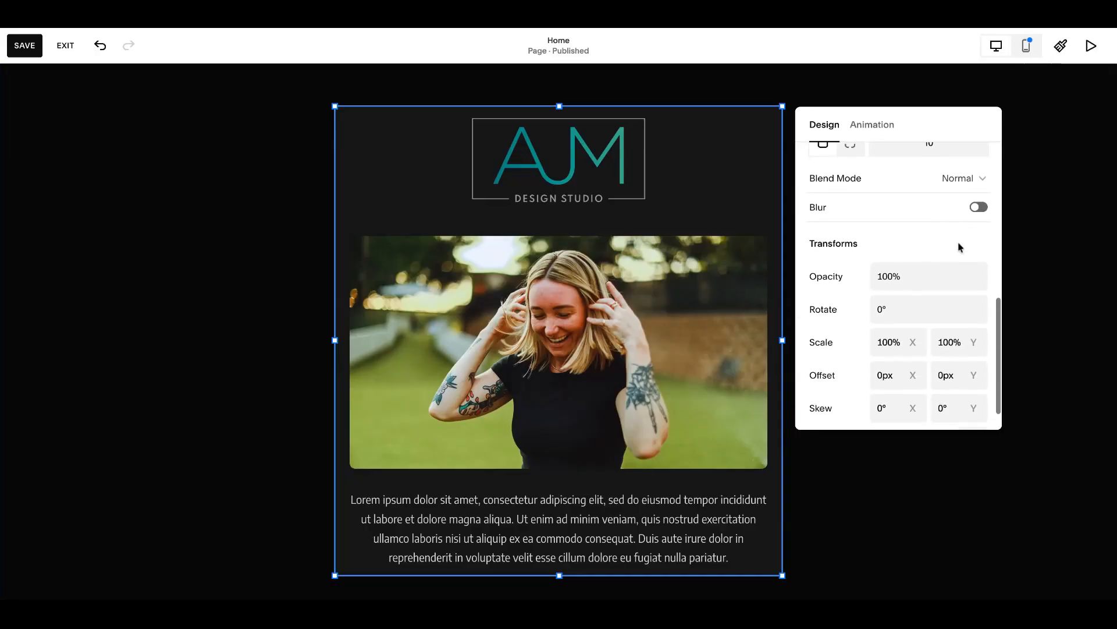
scroll(943, 252, down, 2)
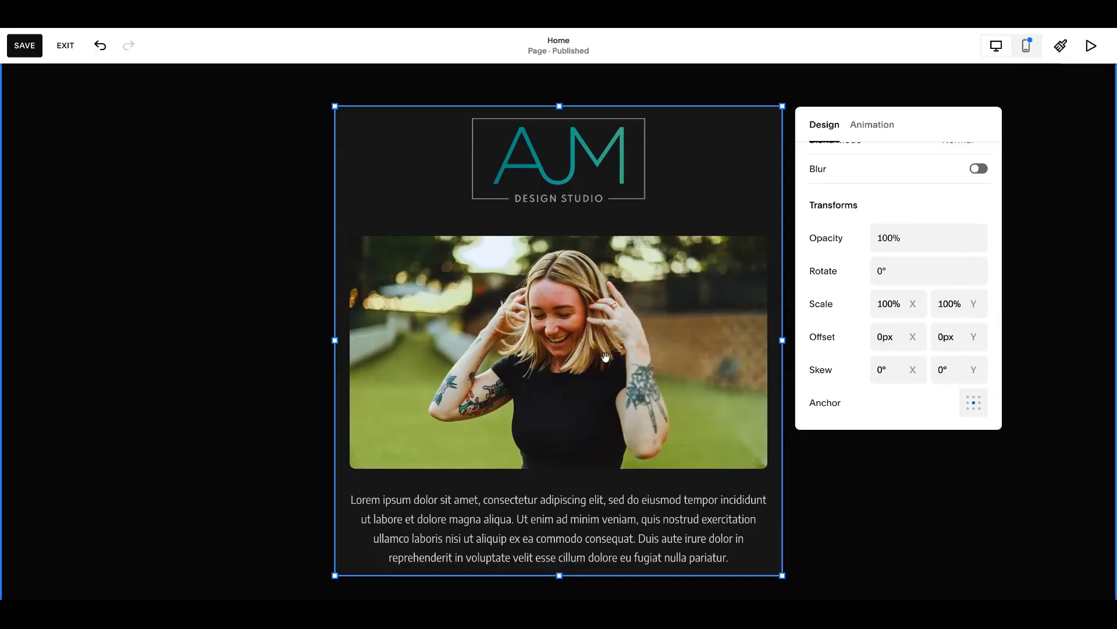
mouse_move(870, 271)
mouse_down()
mouse_move(904, 268)
mouse_move(851, 275)
mouse_up()
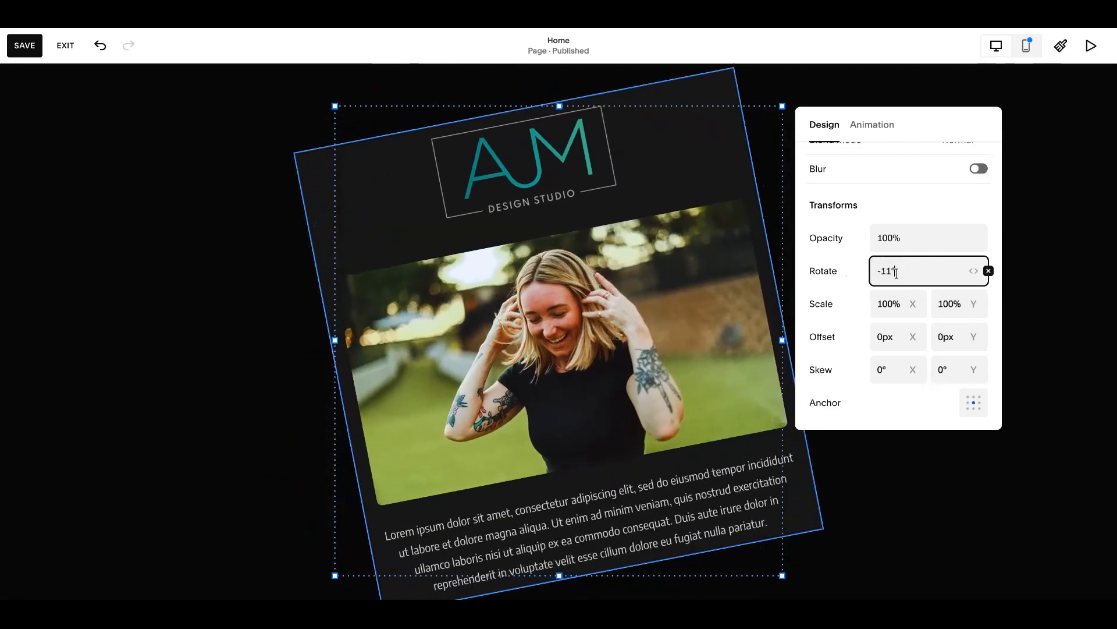
key(Return)
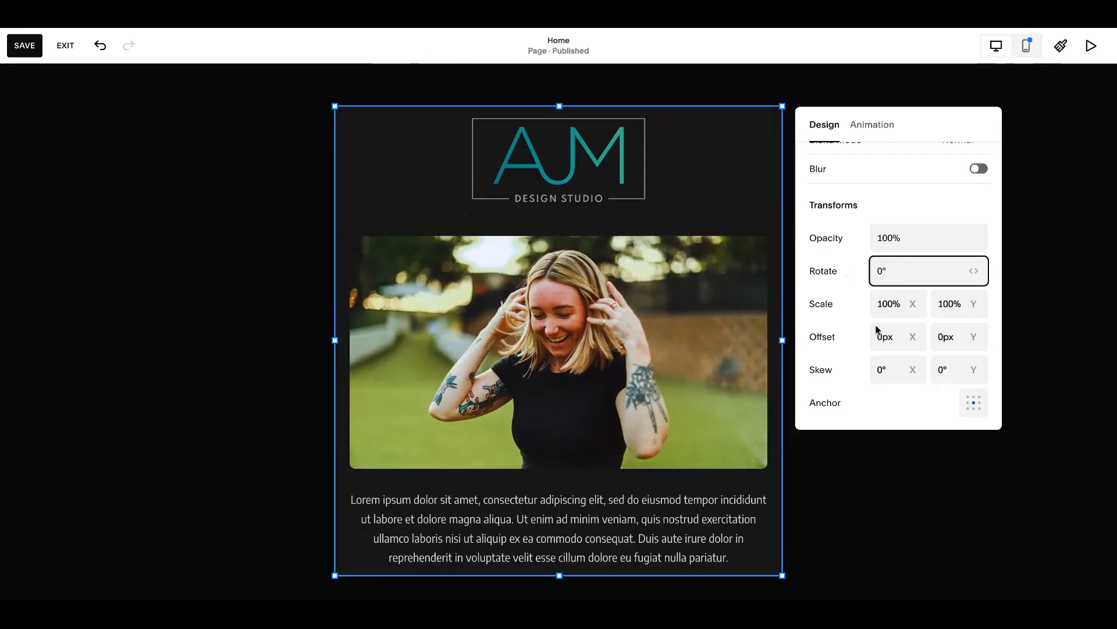
Step: Try skewing the stack 14° on X and 8° on Y, resetting each skew value to 0°
drag(872, 372, 895, 372)
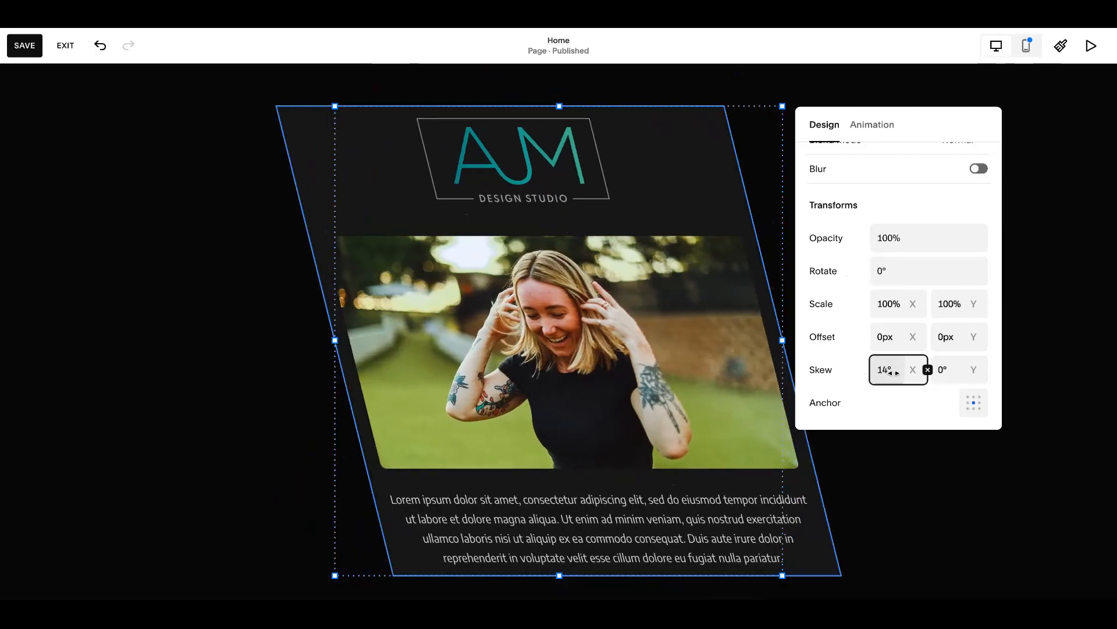
text(0)
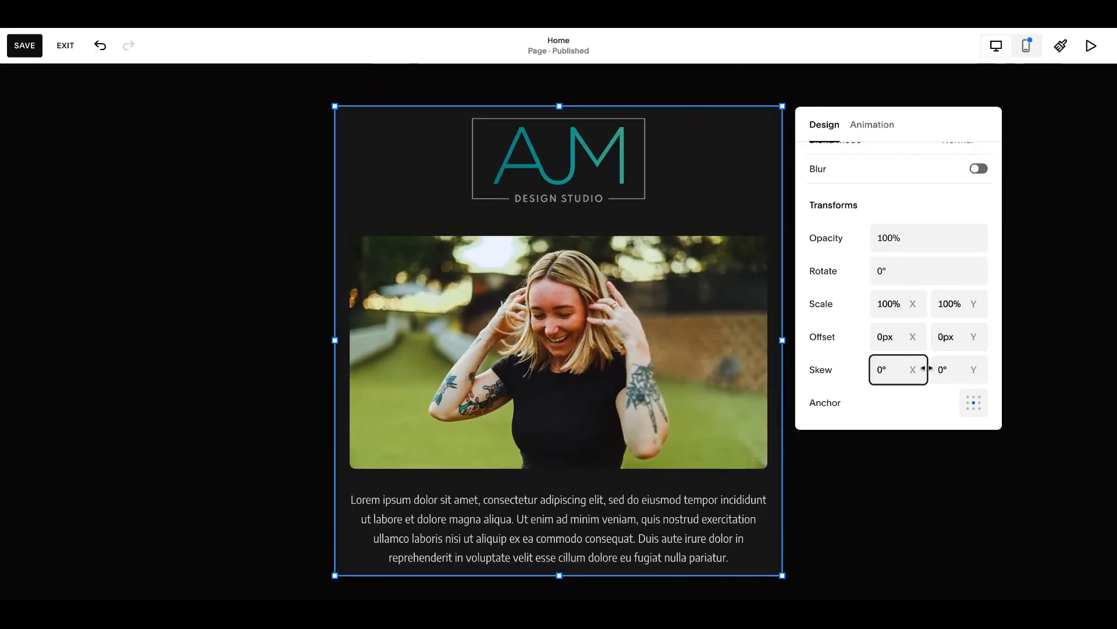
drag(931, 368, 946, 367)
key(ctrl+a)
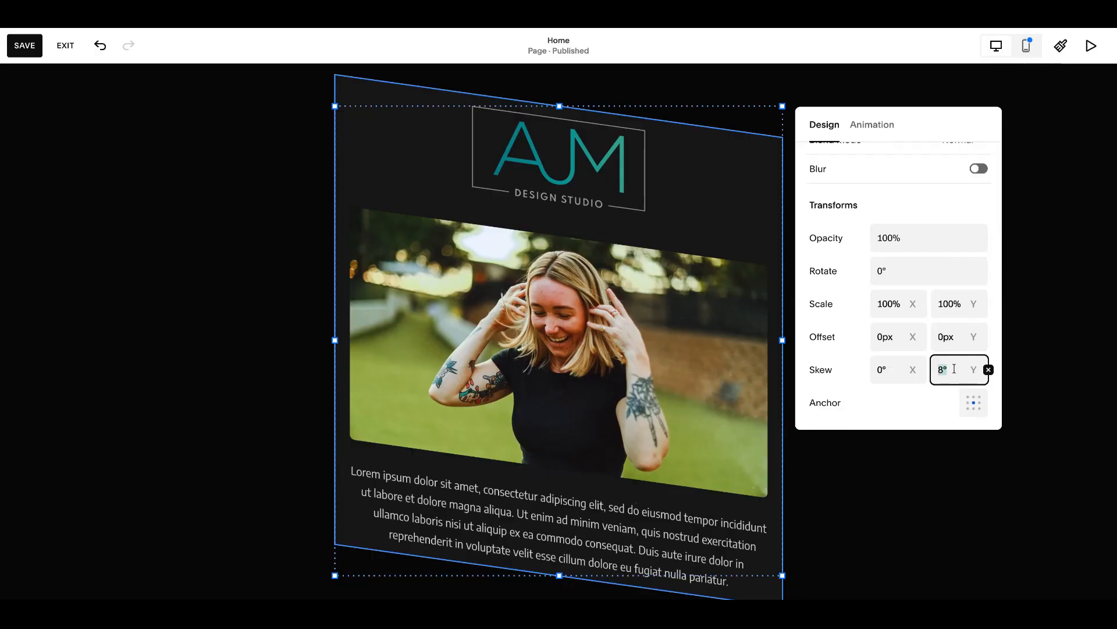
text(0)
scroll(894, 412, up, 4)
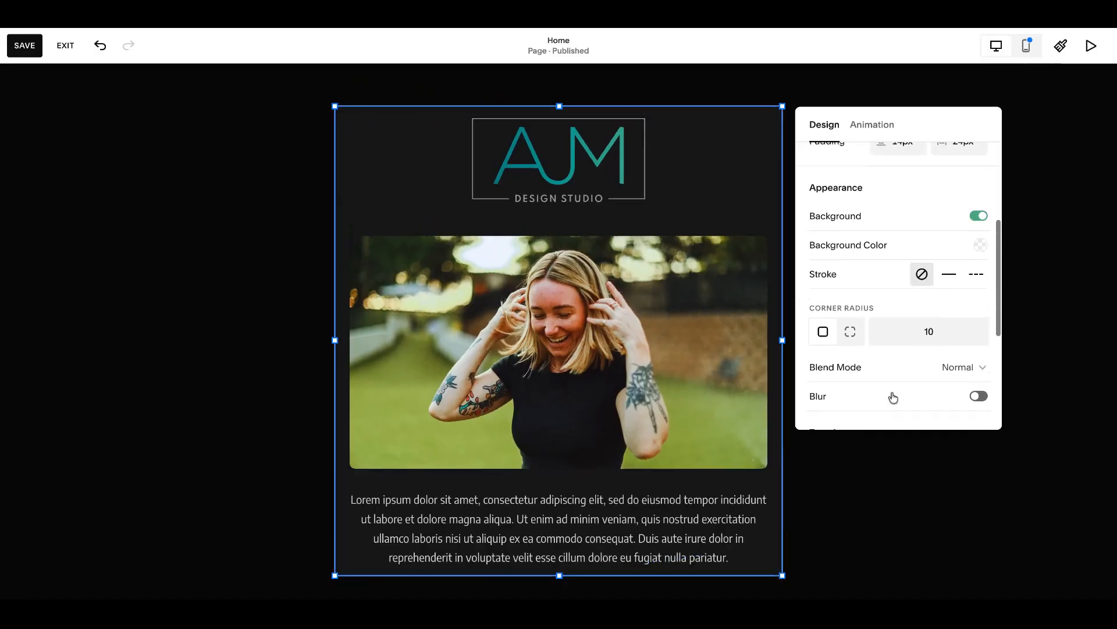
Step: Look at the On Hover animation presets for the stack, including Grow, and leave without adding a trigger
click(879, 125)
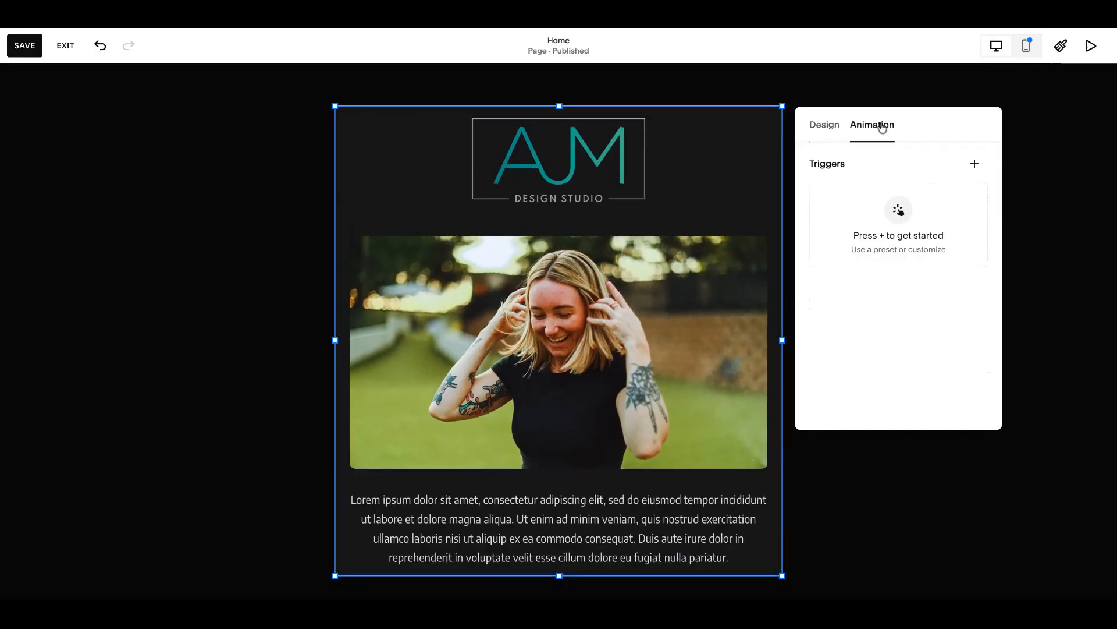
click(972, 166)
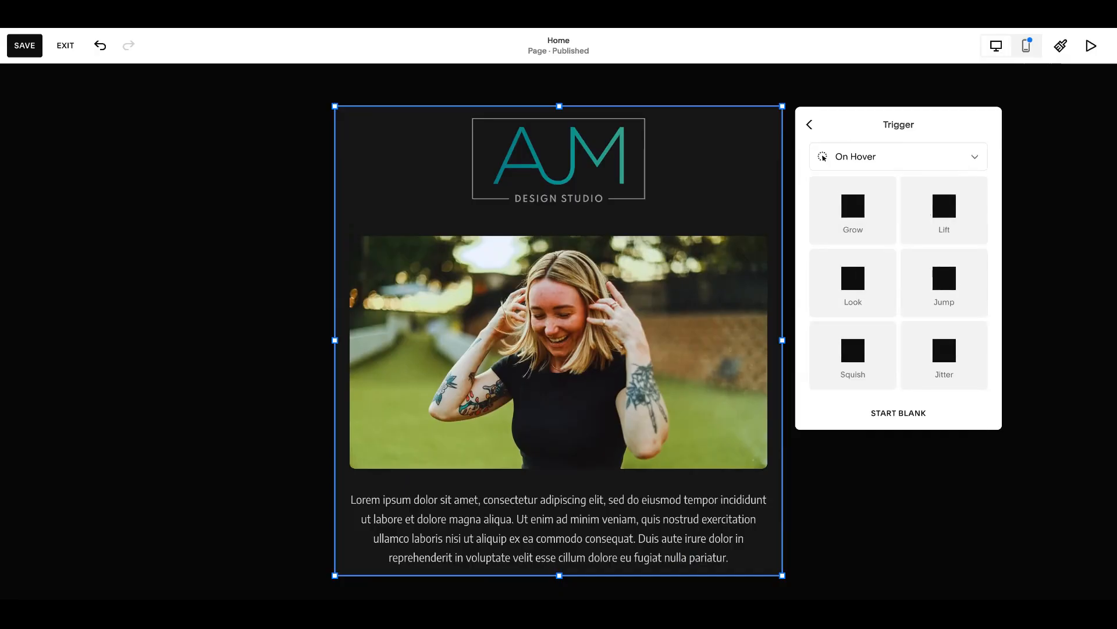
click(865, 202)
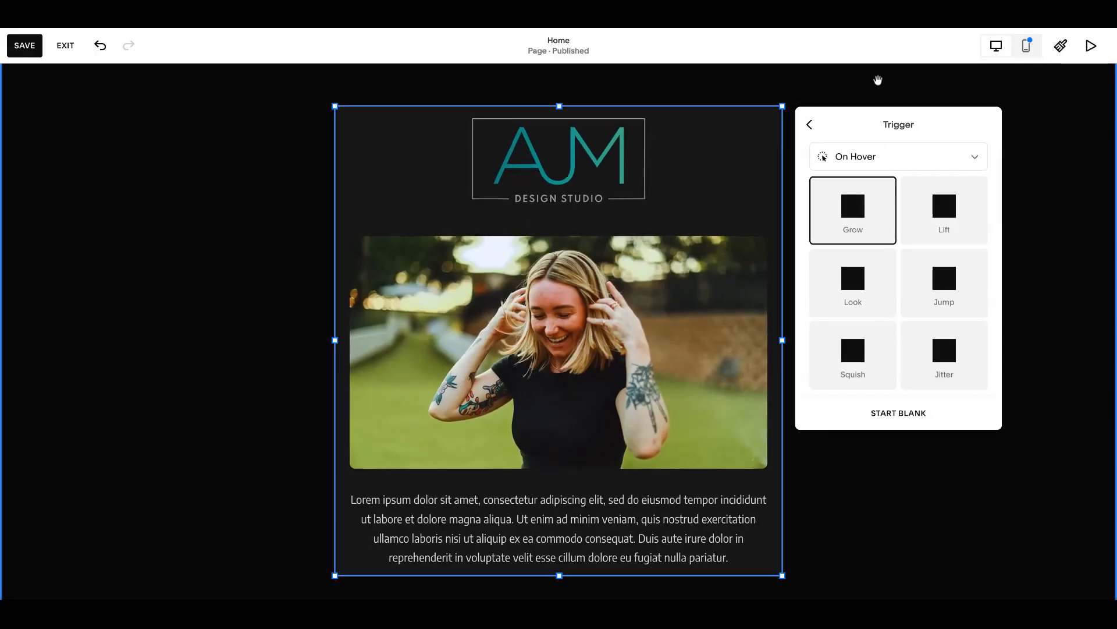
click(810, 125)
click(941, 195)
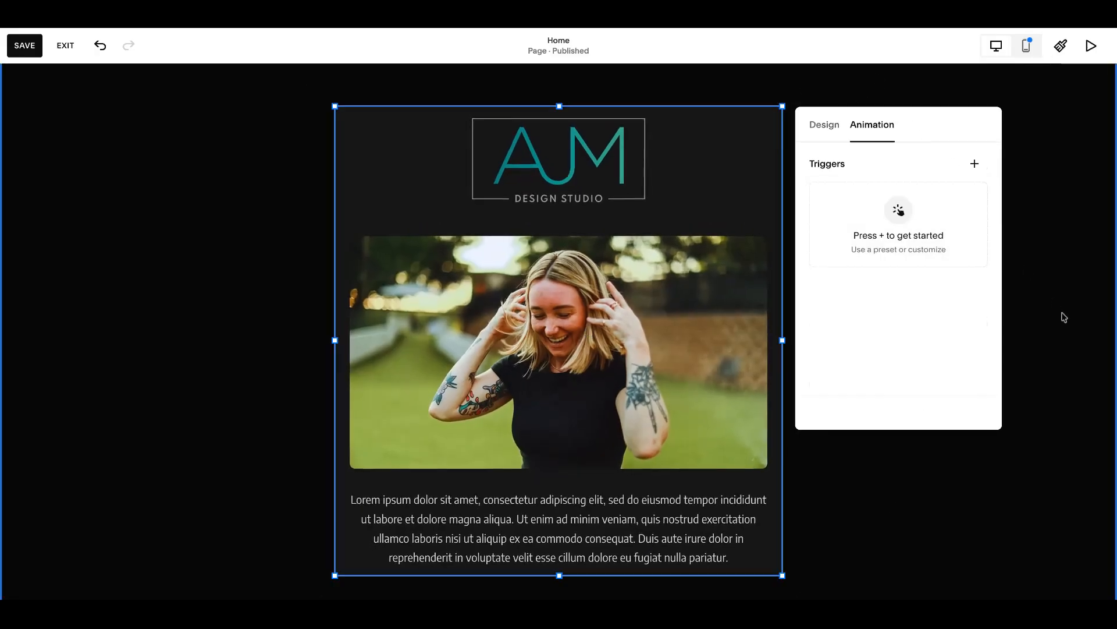
click(1064, 317)
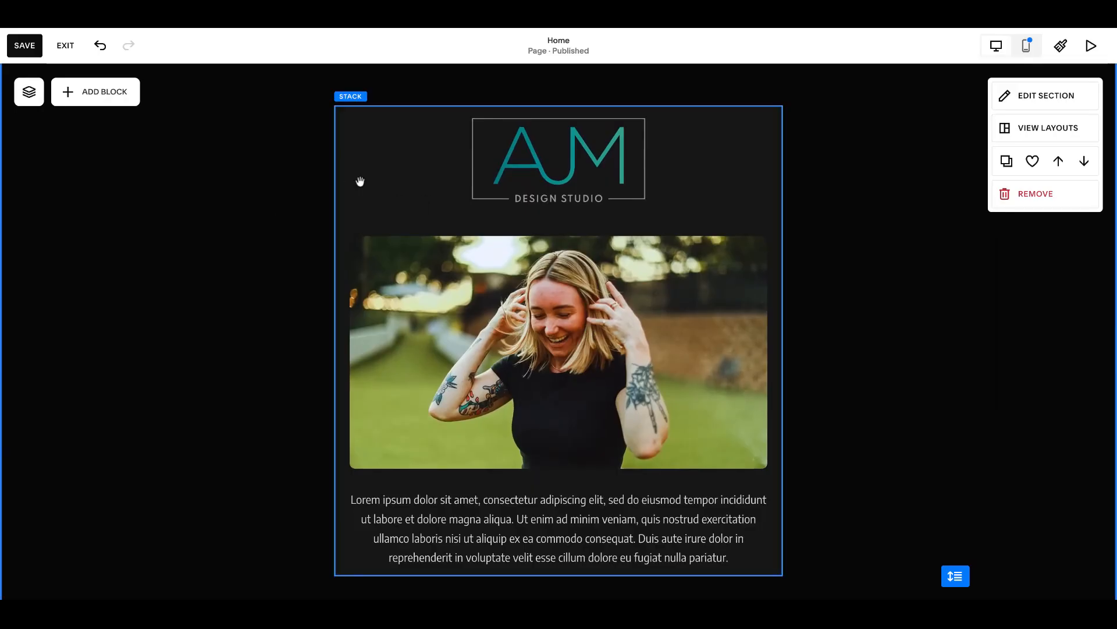
Step: Alternate between selecting the whole stack and selecting the individual logo image inside it
click(384, 182)
click(540, 170)
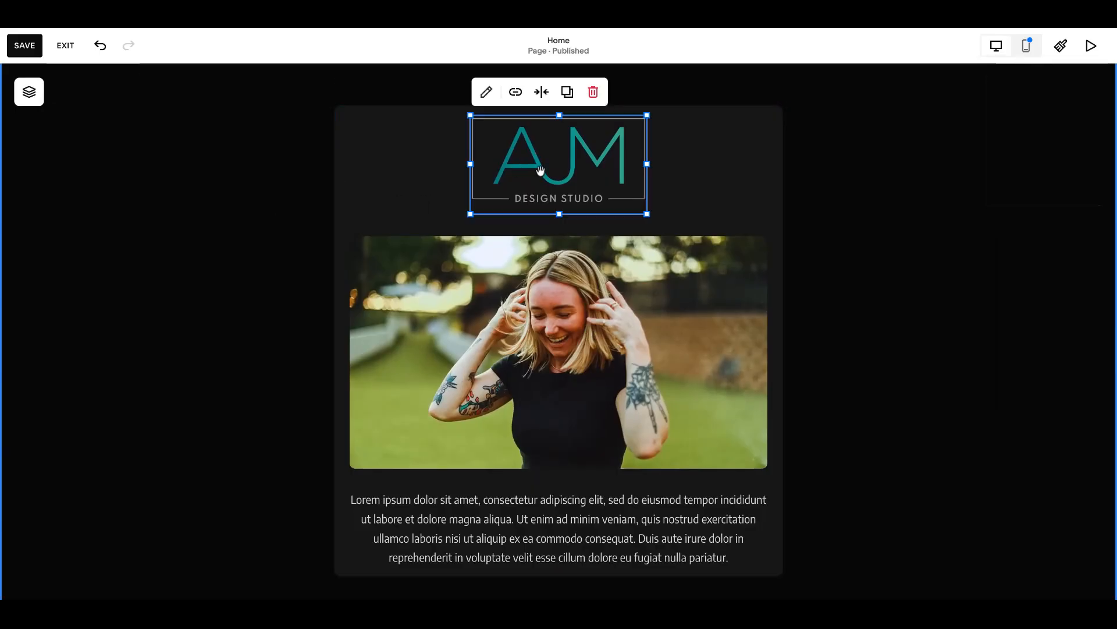
click(223, 267)
scroll(271, 222, down, 2)
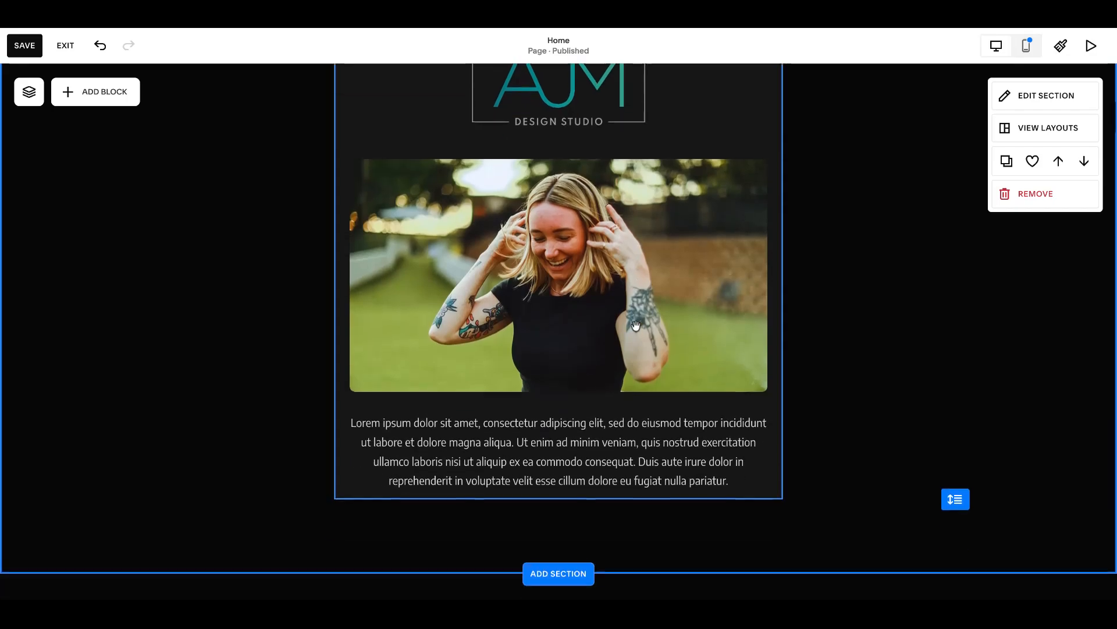
scroll(636, 325, up, 1)
click(620, 270)
click(605, 203)
double_click(588, 132)
click(574, 135)
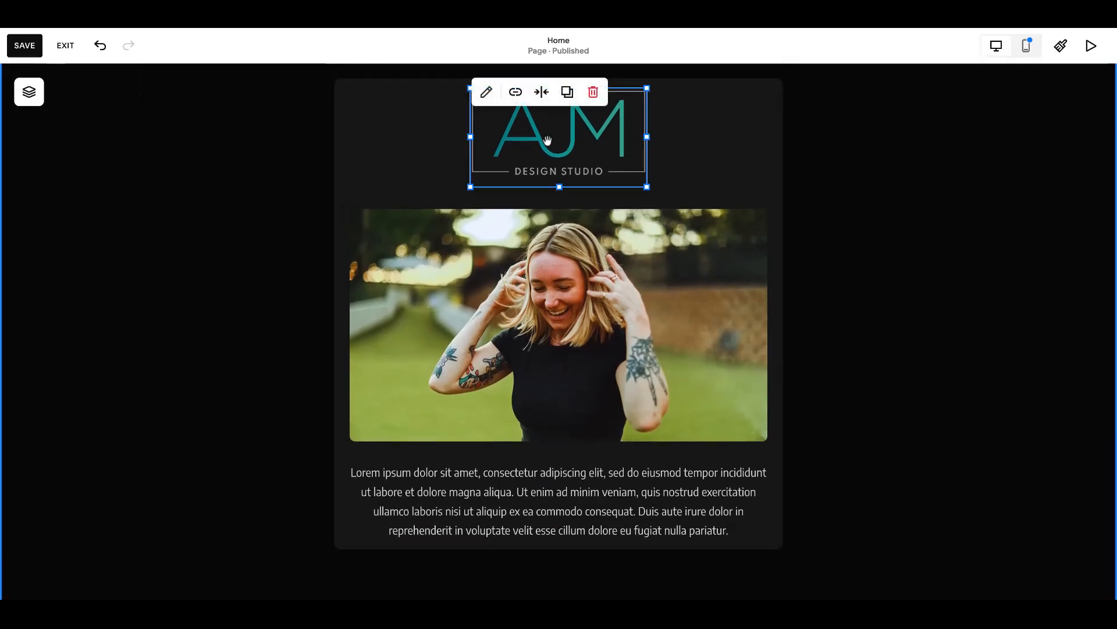
click(237, 220)
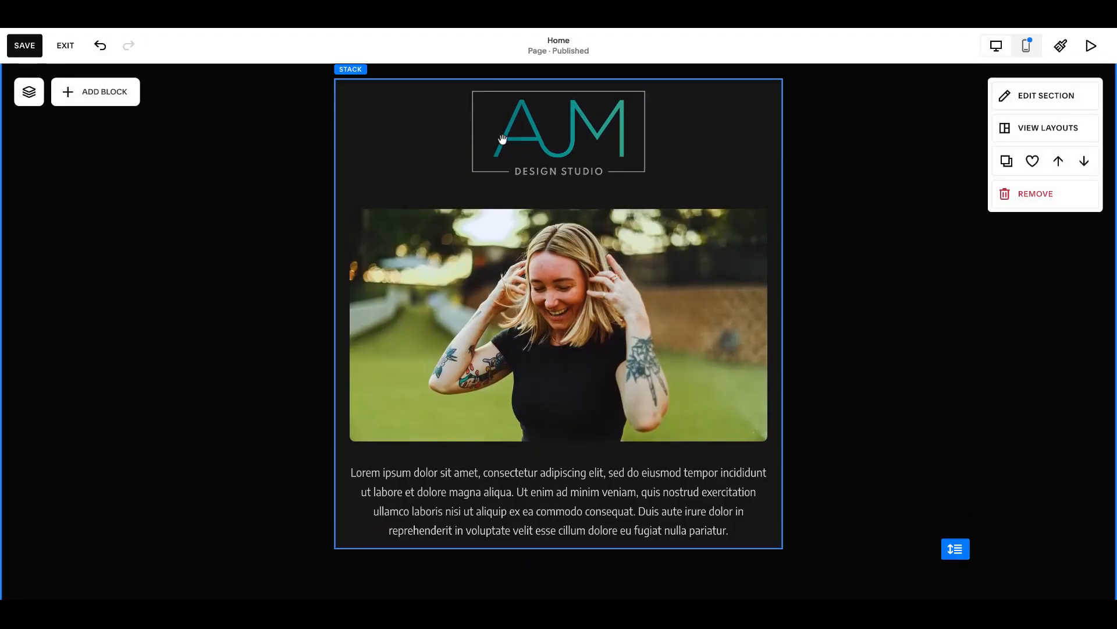
click(371, 140)
click(559, 170)
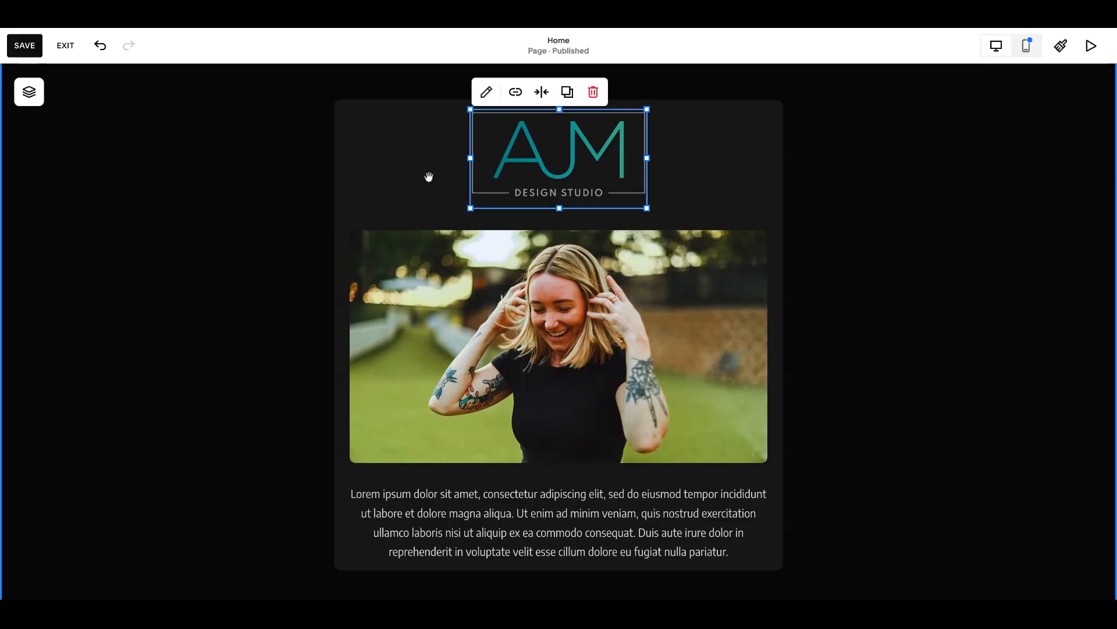
Step: Narrow the photo inside the stack from both sides and narrow the paragraph below it to roughly the same width
scroll(407, 184, down, 1)
click(387, 237)
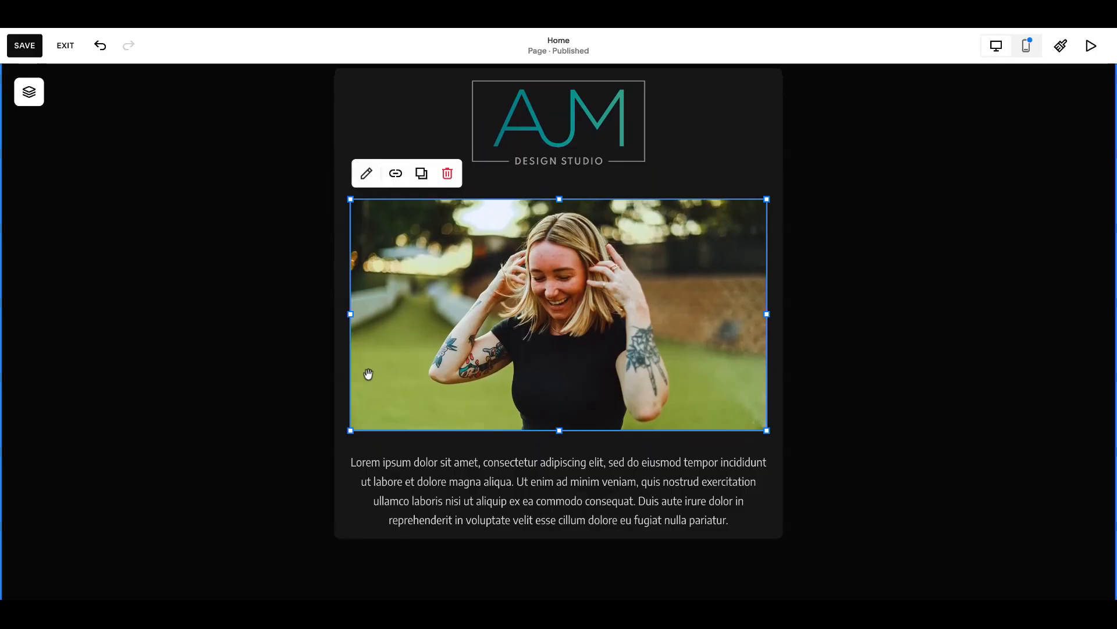
drag(350, 315, 385, 313)
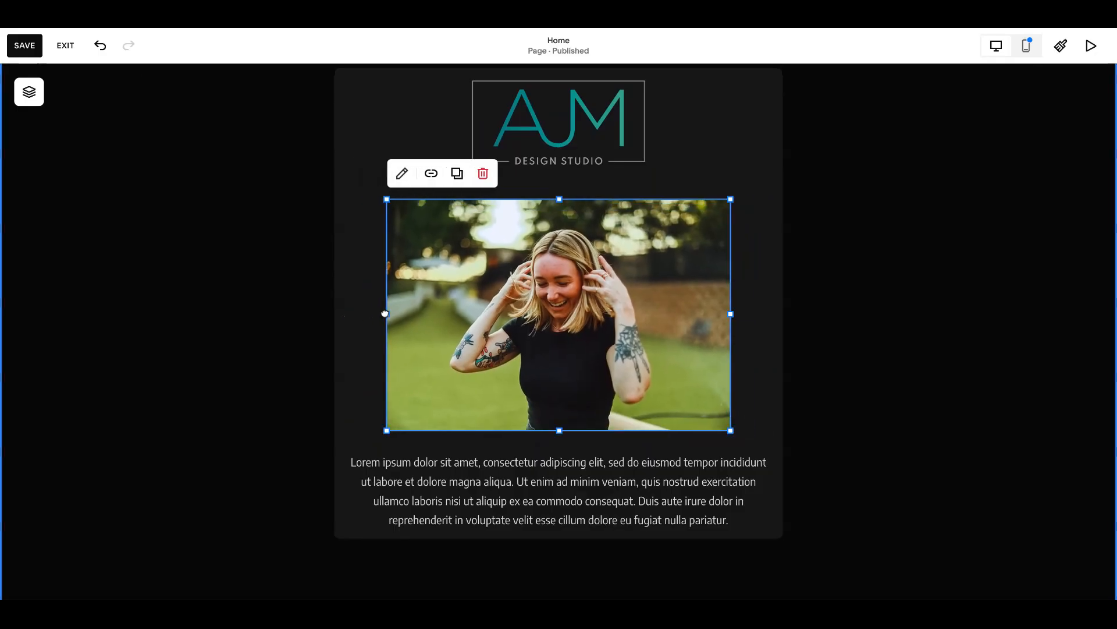
click(573, 501)
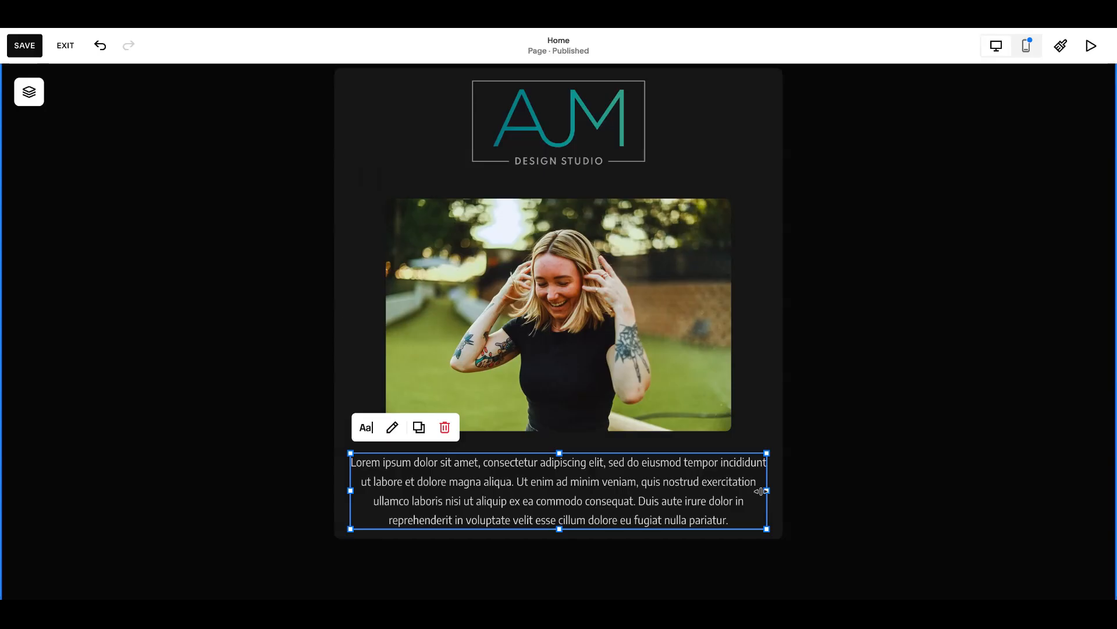
drag(764, 490, 728, 488)
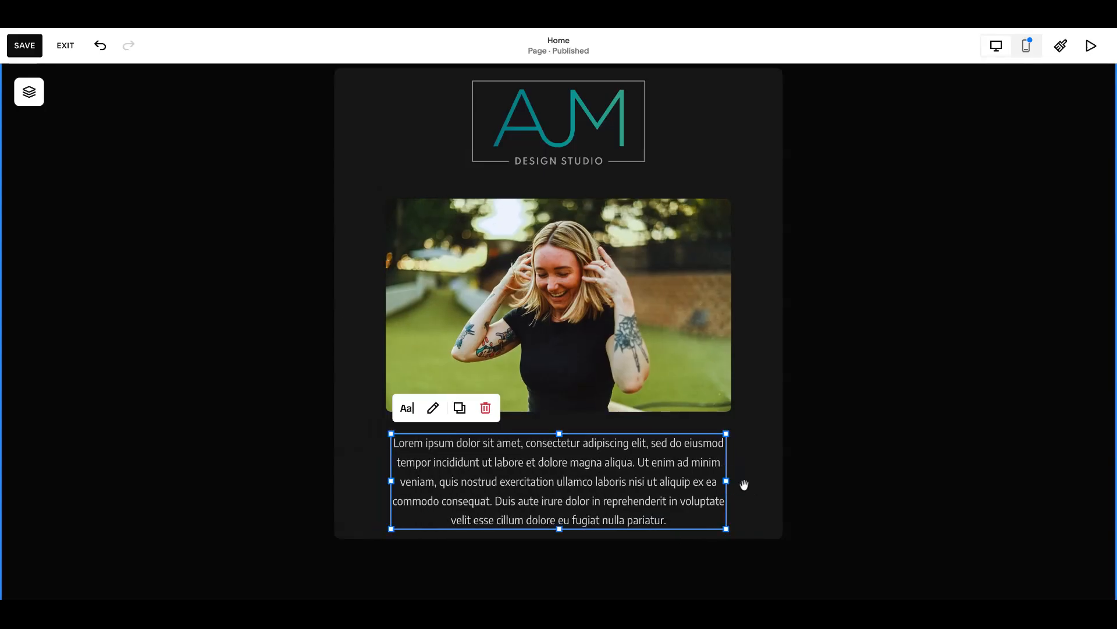
Step: Select the individual logo image inside the stack and deselect it again
click(838, 471)
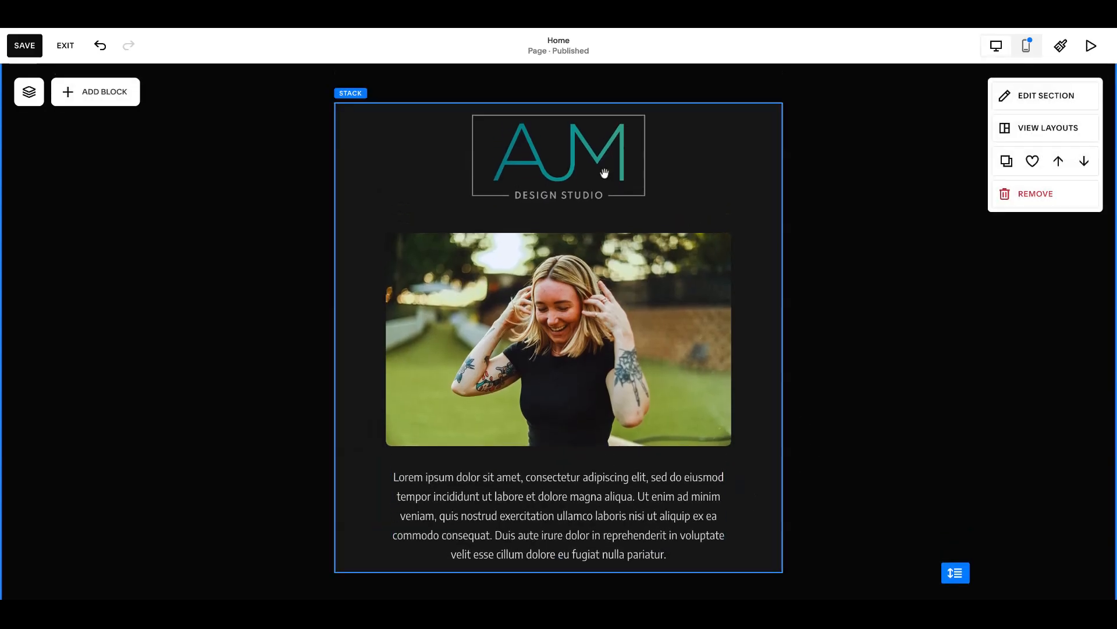
click(605, 173)
click(594, 174)
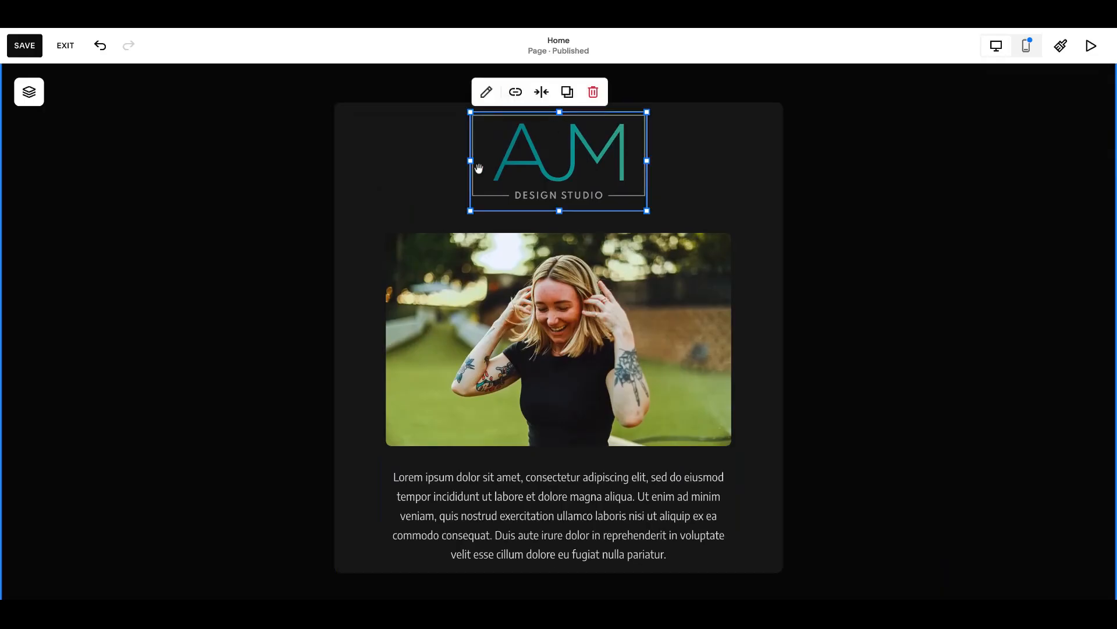
click(871, 169)
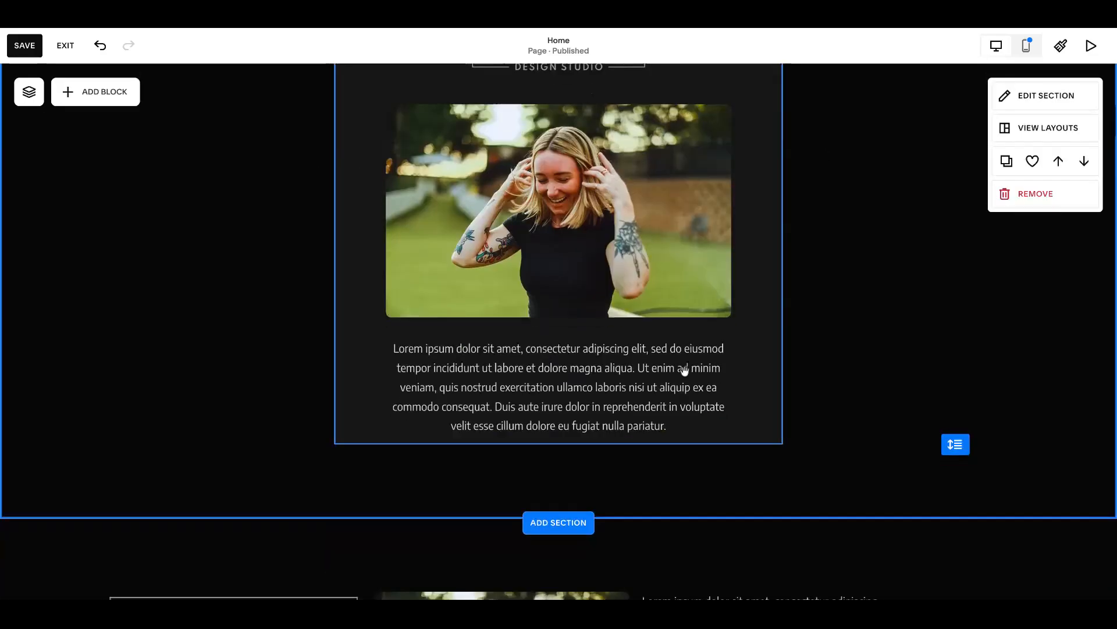
Step: Move the stack to the left side of the section and delete it
scroll(684, 371, up, 1)
drag(372, 227, 140, 227)
scroll(731, 348, down, 1)
scroll(731, 347, up, 1)
scroll(731, 347, down, 1)
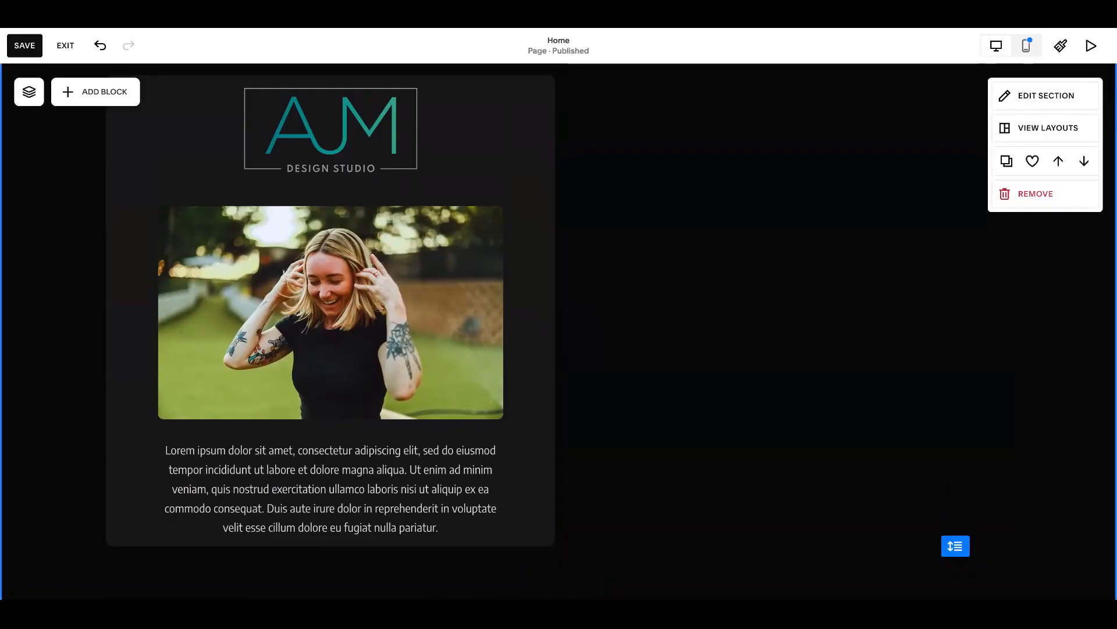
scroll(392, 155, up, 2)
scroll(393, 155, down, 4)
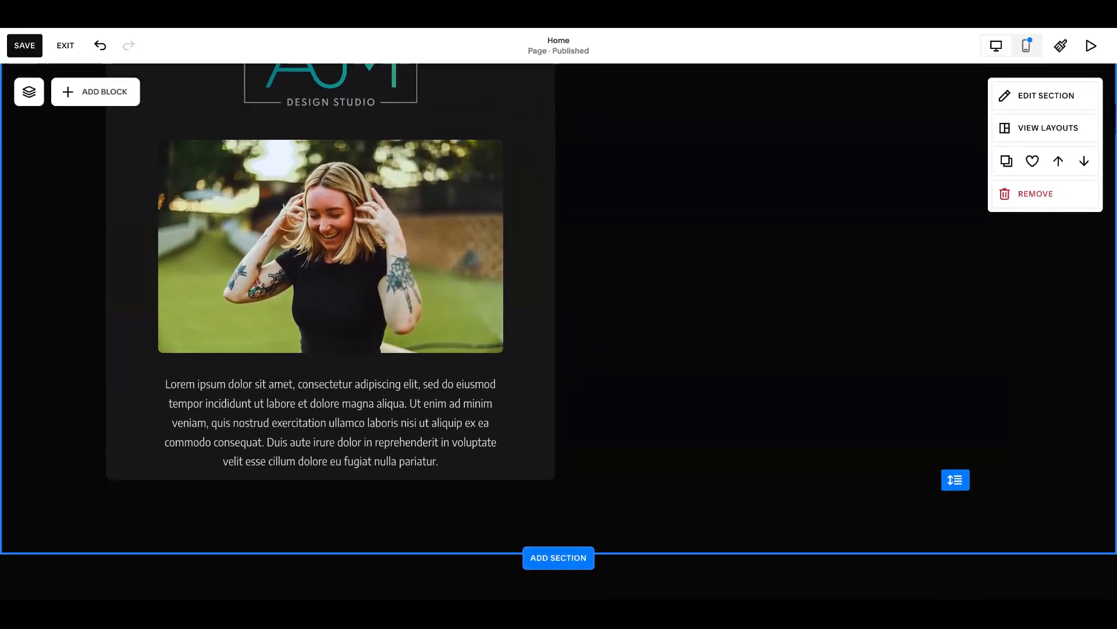
scroll(392, 156, up, 5)
key(Delete)
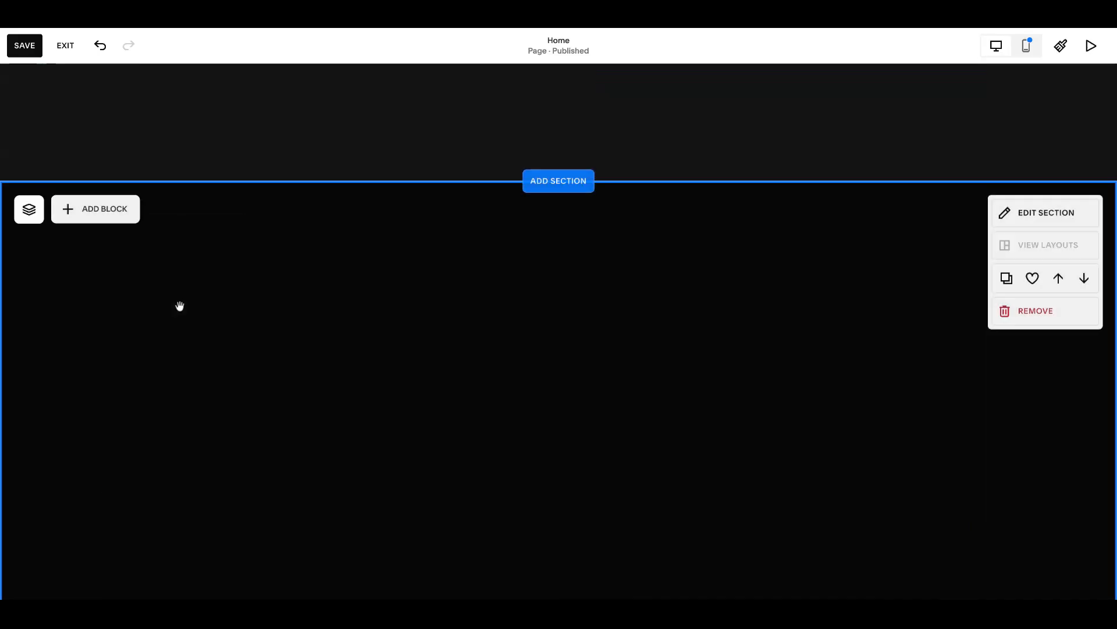
Step: Add a text block near the section's upper left and fill it with random placeholder text
click(96, 209)
click(102, 276)
drag(245, 282, 327, 285)
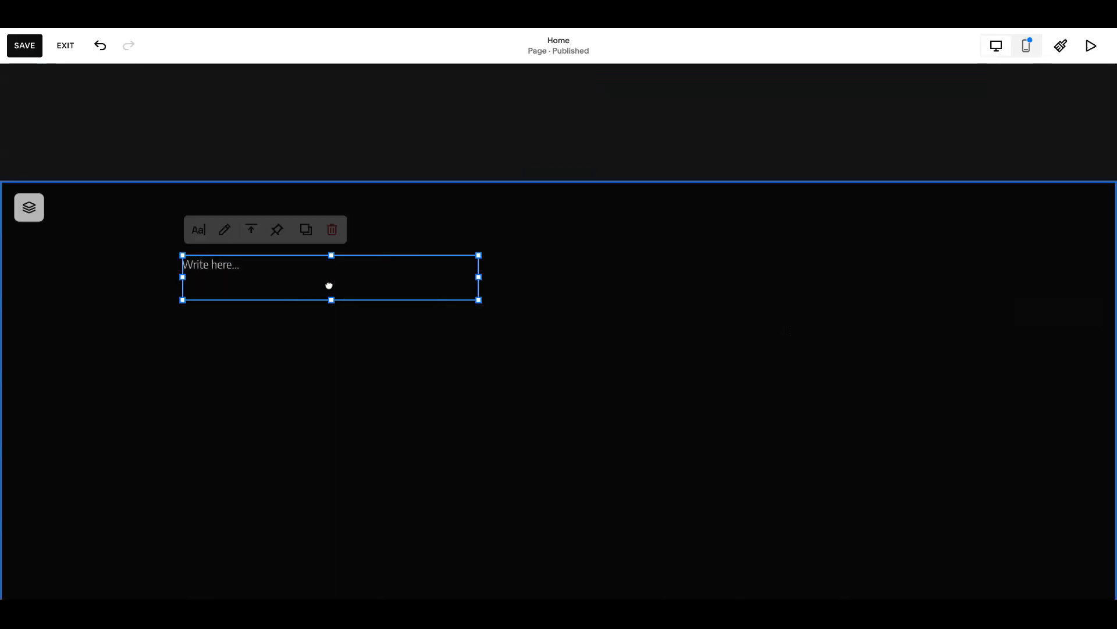
click(237, 264)
text(aewlgjawelgweo)
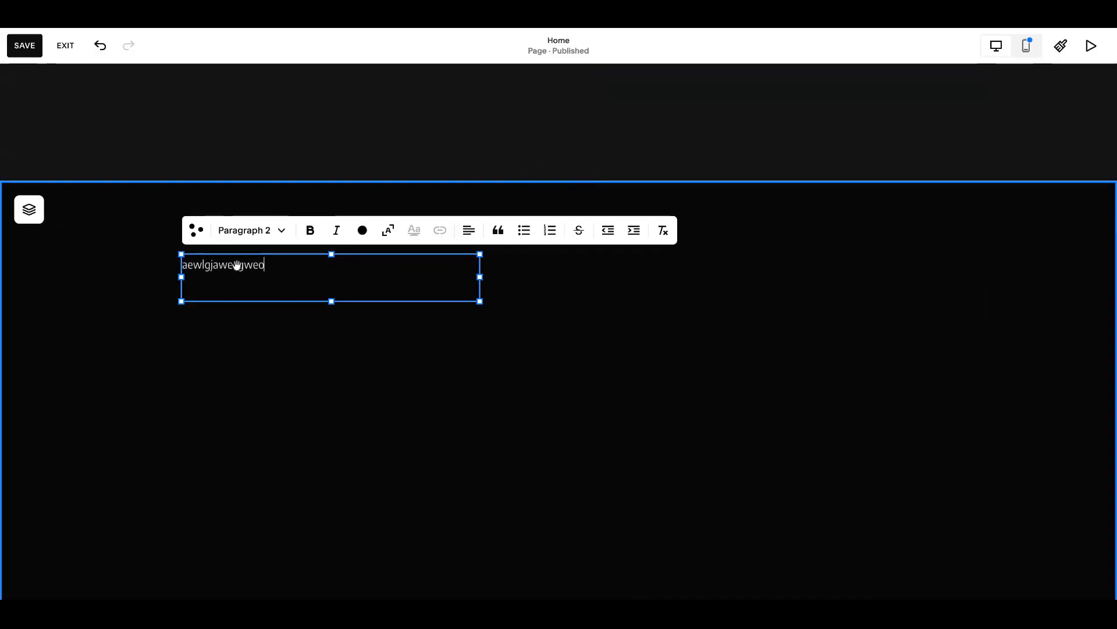
Step: Format the placeholder text as Heading 2 and split it into two closely spaced lines with a soft line break after "aewlgjawe;jg"
click(238, 230)
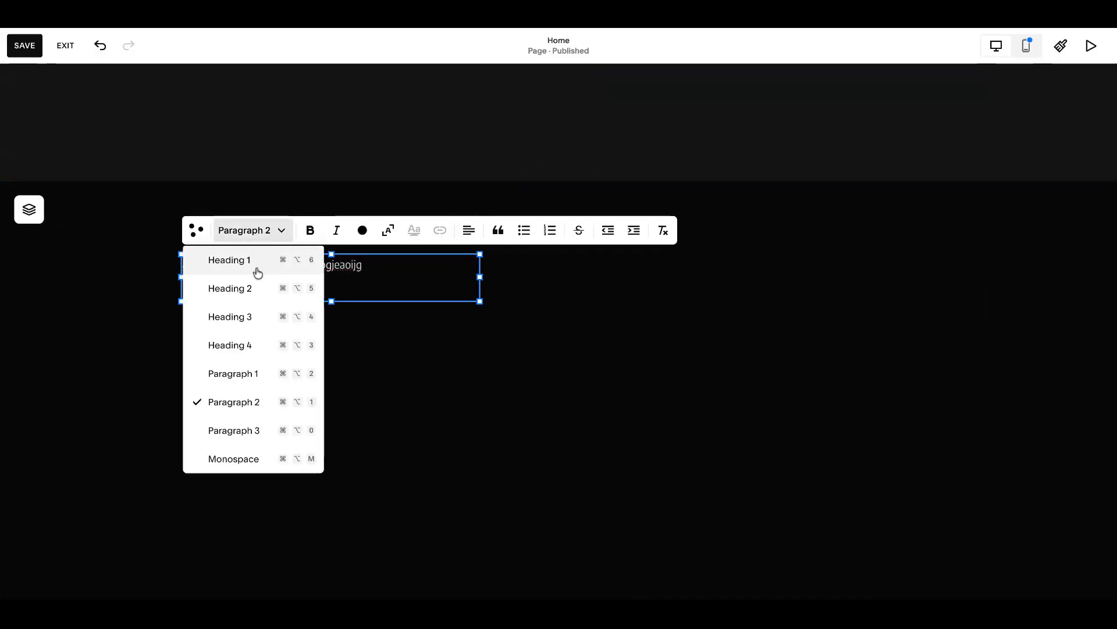
click(250, 288)
click(326, 277)
key(Return)
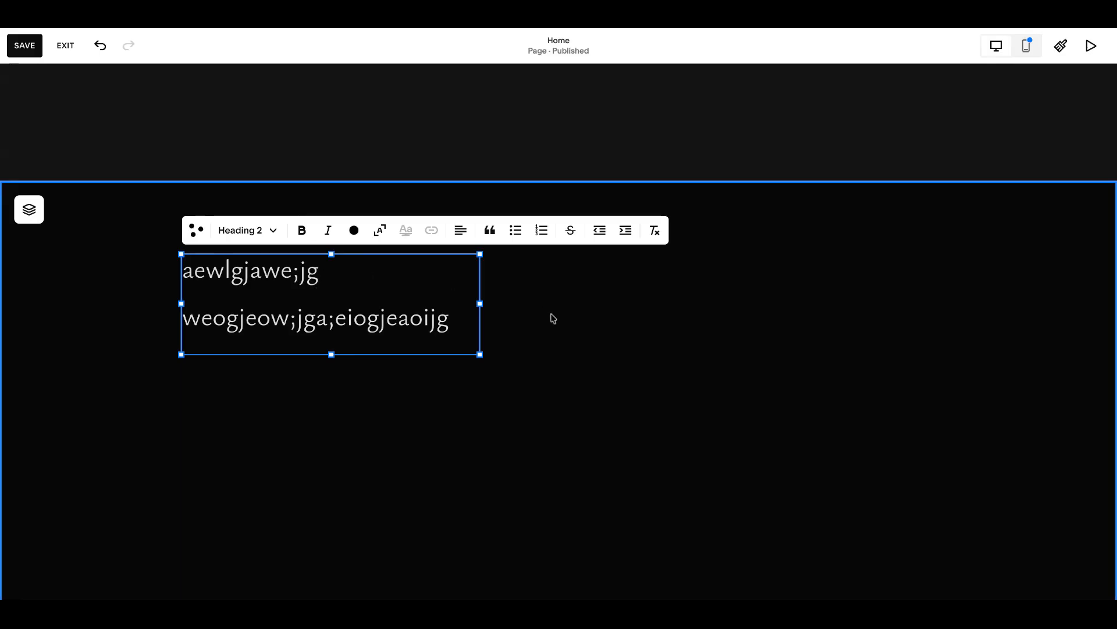
key(BackSpace)
key(shift+Return)
click(557, 332)
Step: Add a button block and place it directly below the heading, aligned with the heading's left edge
click(92, 202)
text(but)
click(86, 261)
drag(198, 294, 264, 365)
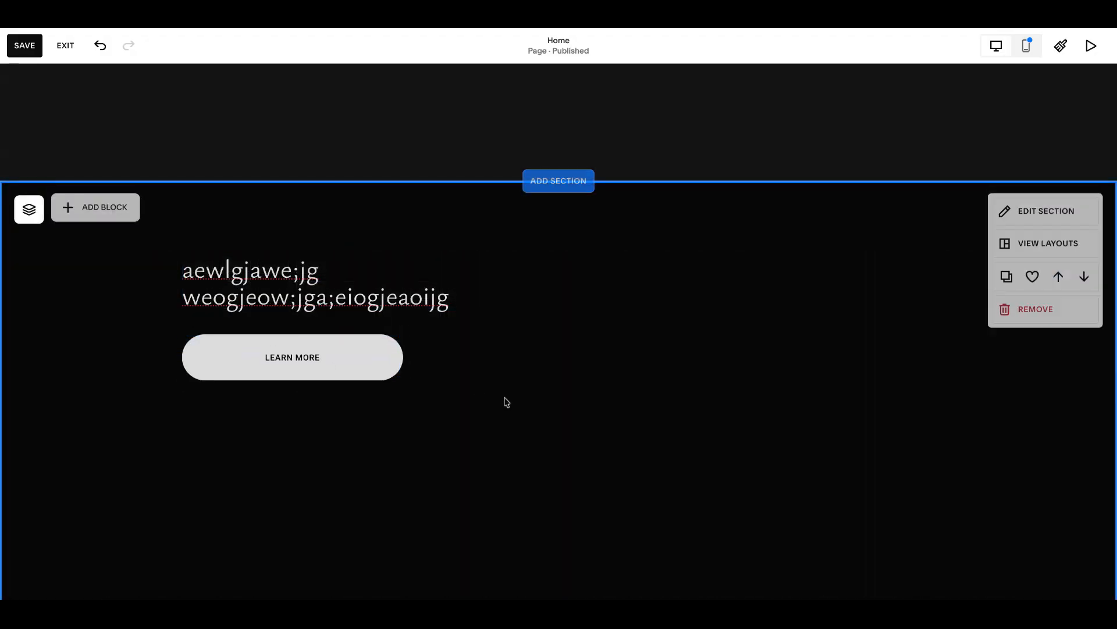
click(192, 278)
click(140, 291)
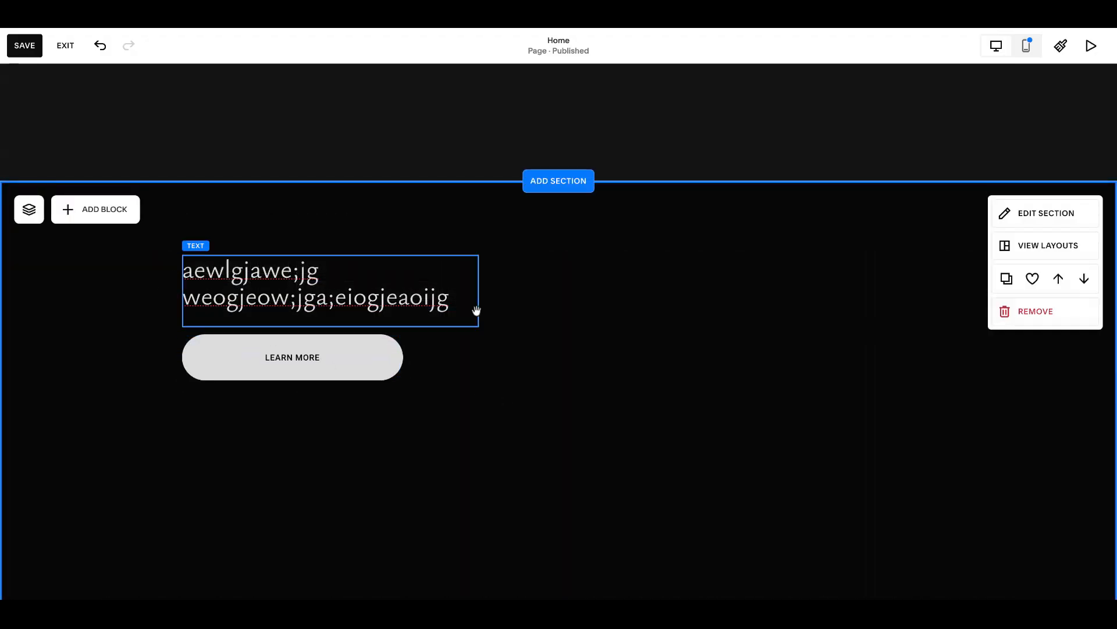
Step: Add an image block on the right side of the section, level with the heading, as a tall portrait frame
click(127, 214)
click(153, 281)
drag(159, 279, 698, 280)
scroll(768, 408, down, 1)
drag(638, 344, 563, 563)
drag(851, 416, 847, 411)
Step: Fill the image block with the blue-toned unsplash portrait from the image library
click(751, 385)
click(747, 379)
click(743, 402)
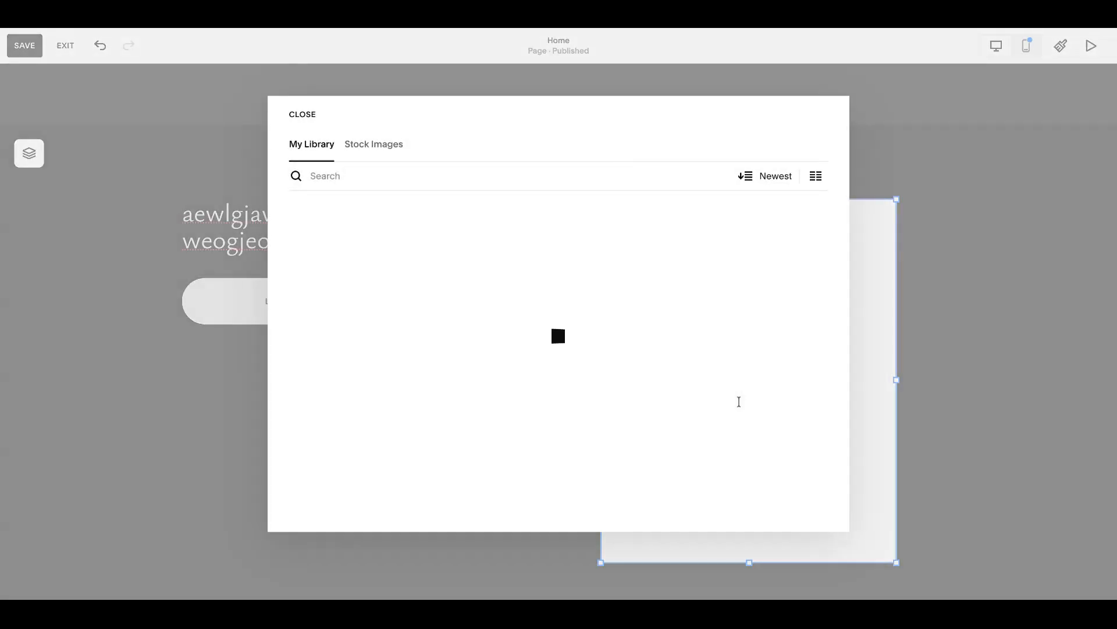
click(794, 451)
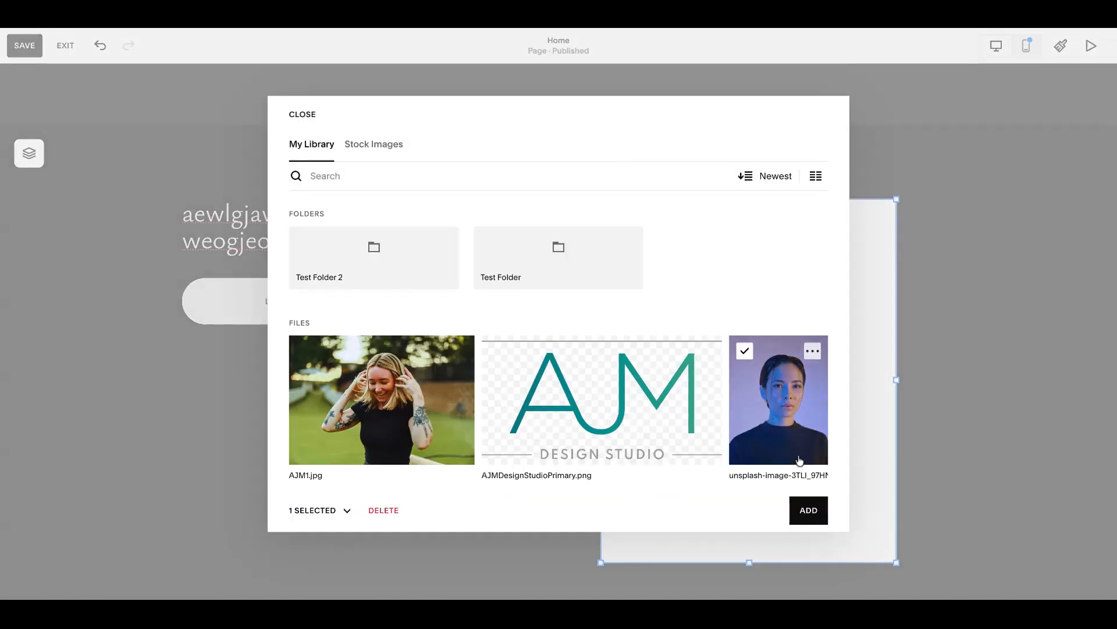
click(806, 510)
click(617, 172)
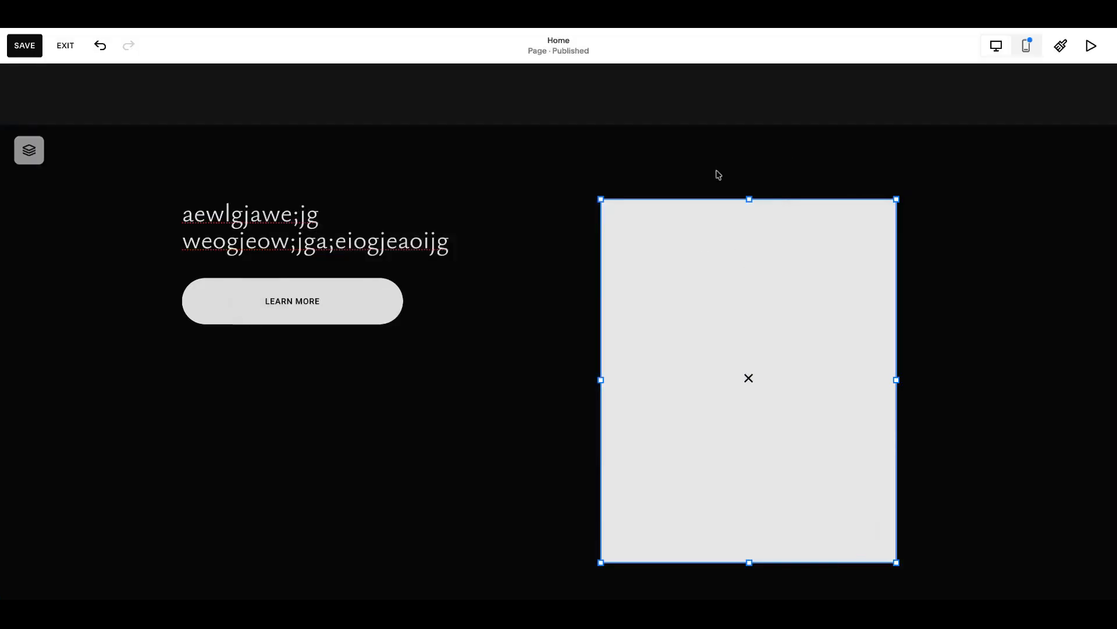
click(969, 217)
click(990, 262)
click(512, 262)
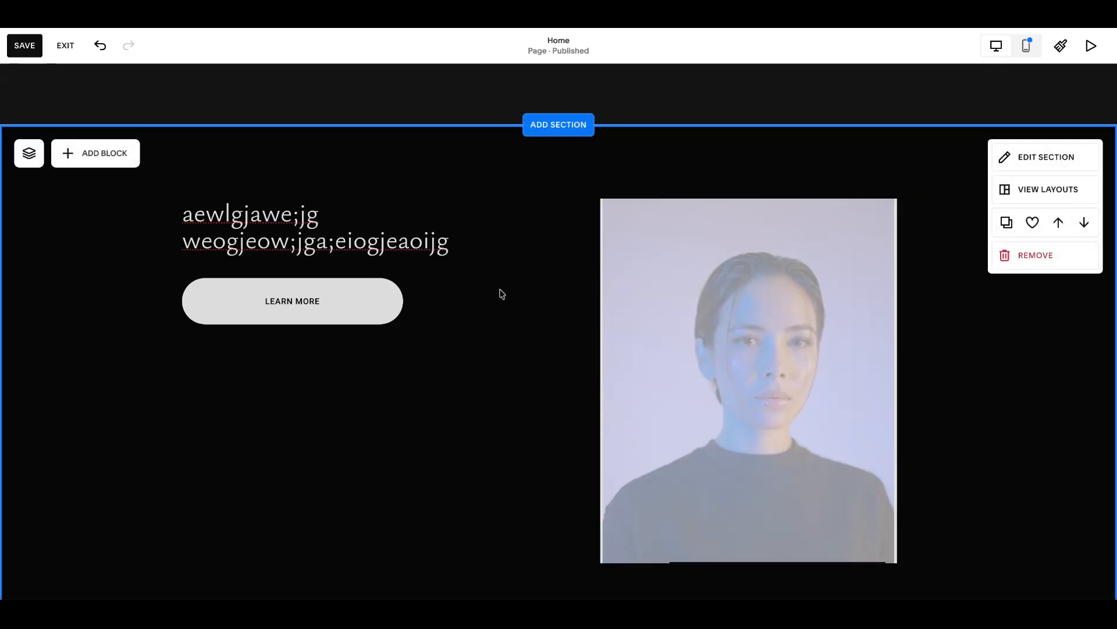
Step: Enlarge the portrait image outward from its lower-right corner
scroll(500, 292, down, 1)
click(777, 431)
scroll(777, 431, down, 3)
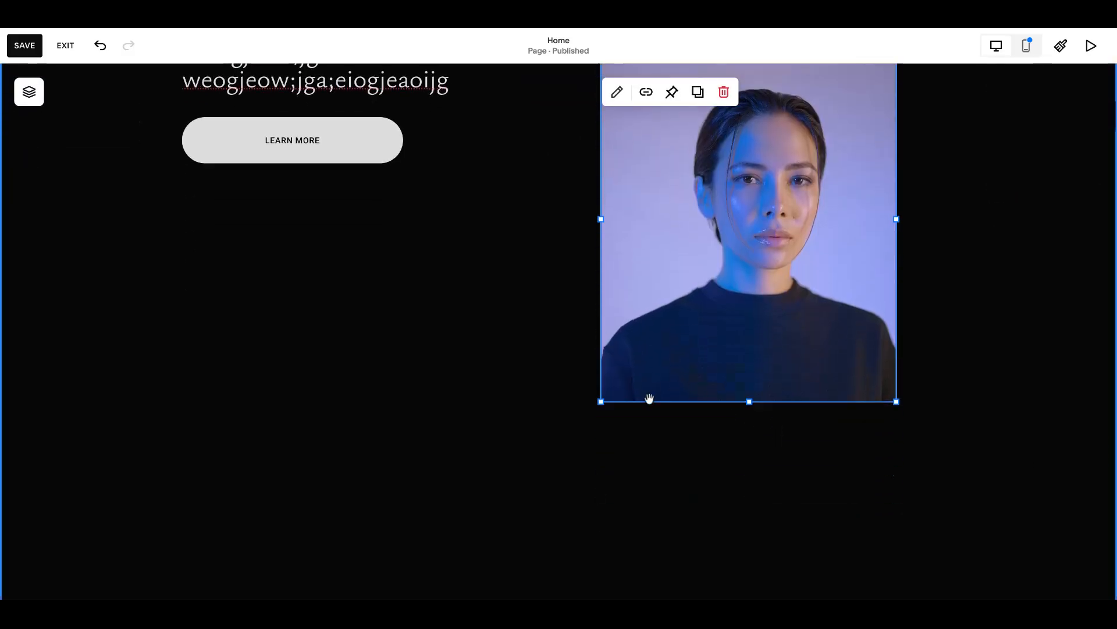
drag(896, 402, 1009, 544)
click(553, 376)
Step: Save the Home page, exit the editor and reopen the page for editing
scroll(640, 384, up, 4)
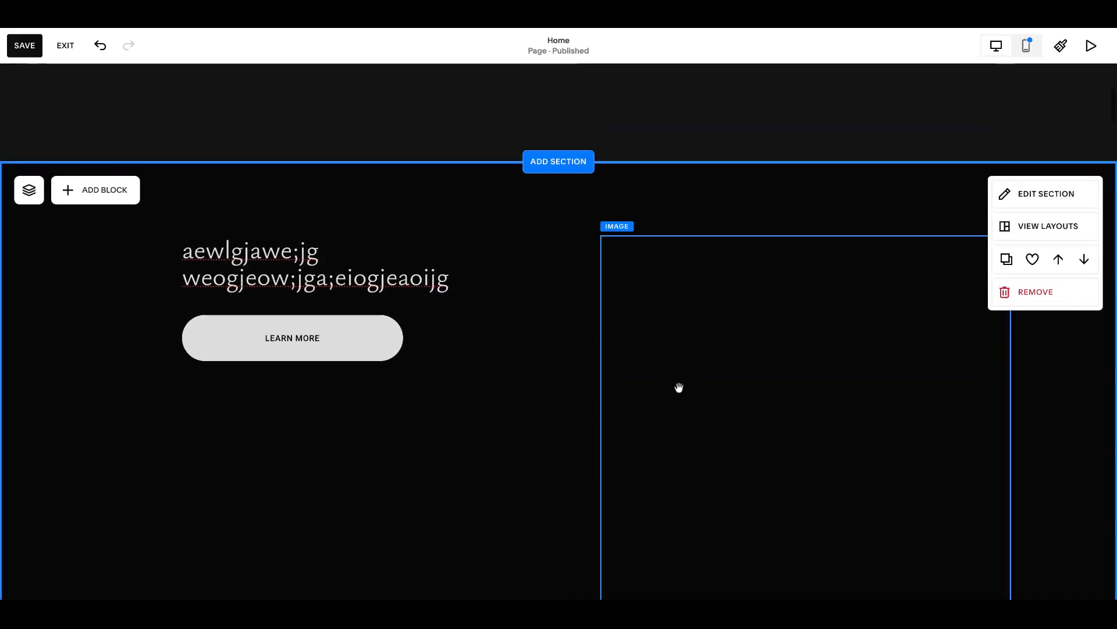
click(678, 387)
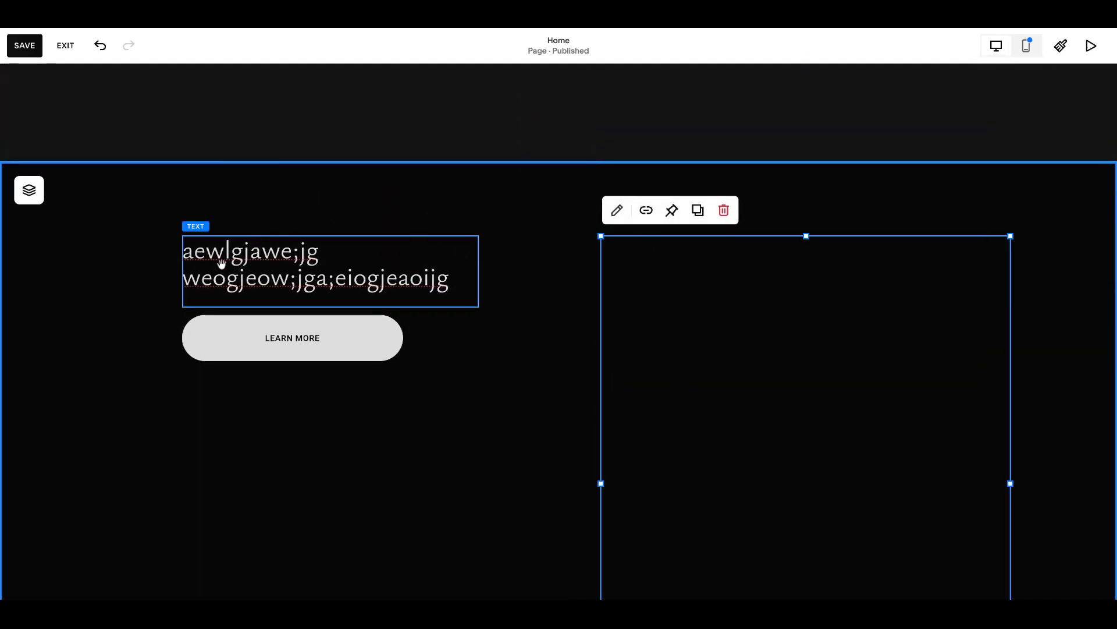
click(142, 245)
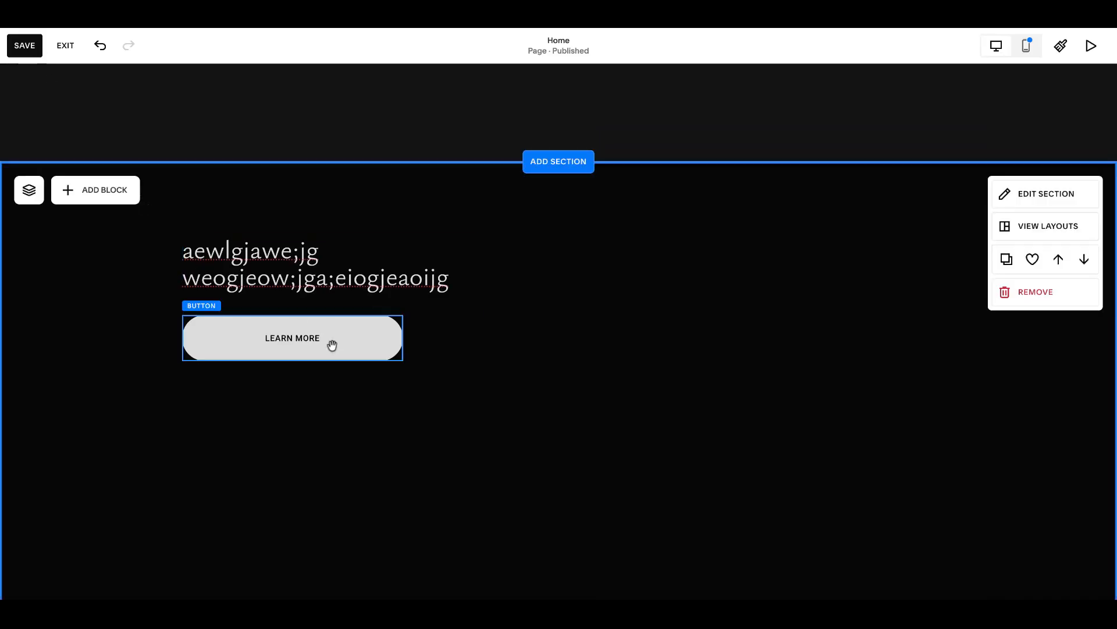
click(26, 47)
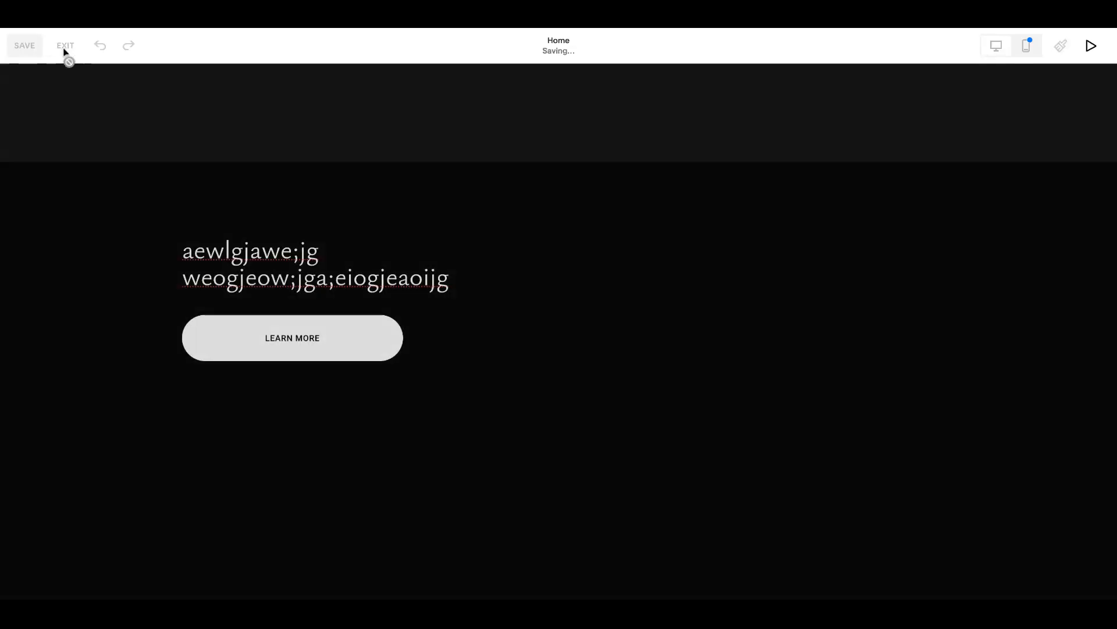
click(65, 46)
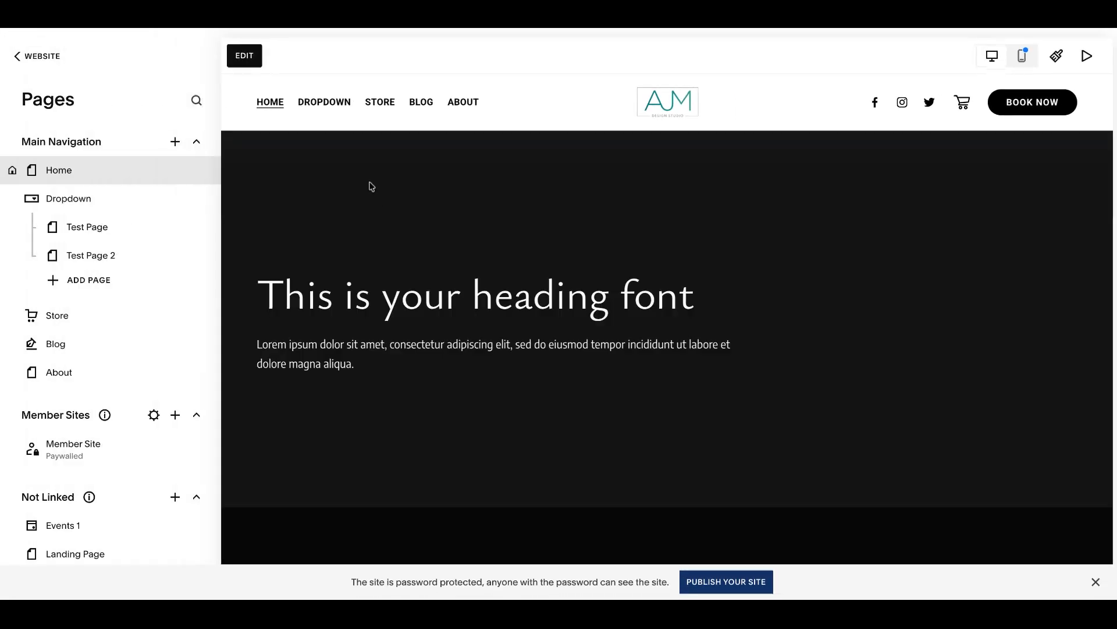
click(244, 56)
Step: Combine the heading text and the Learn More button into a stack
scroll(501, 326, down, 5)
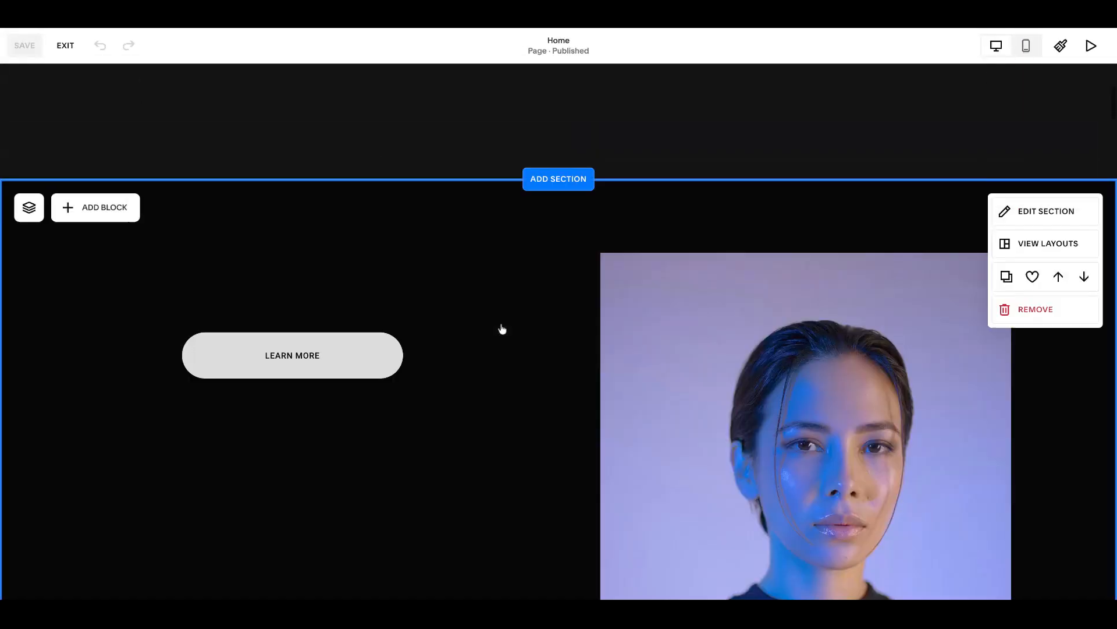
drag(215, 191, 334, 393)
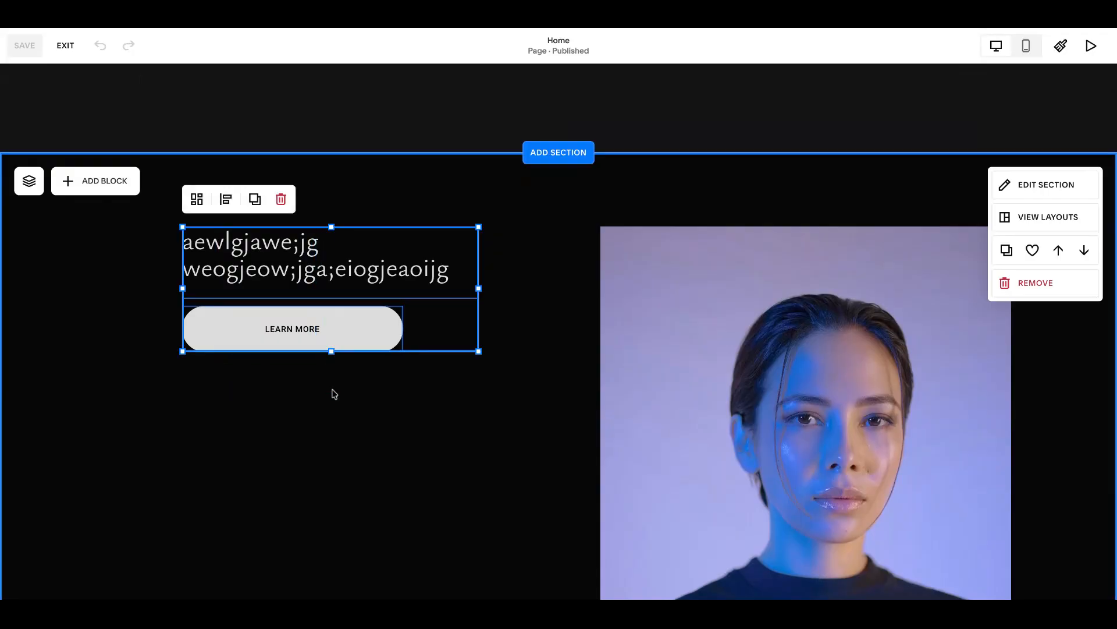
click(197, 200)
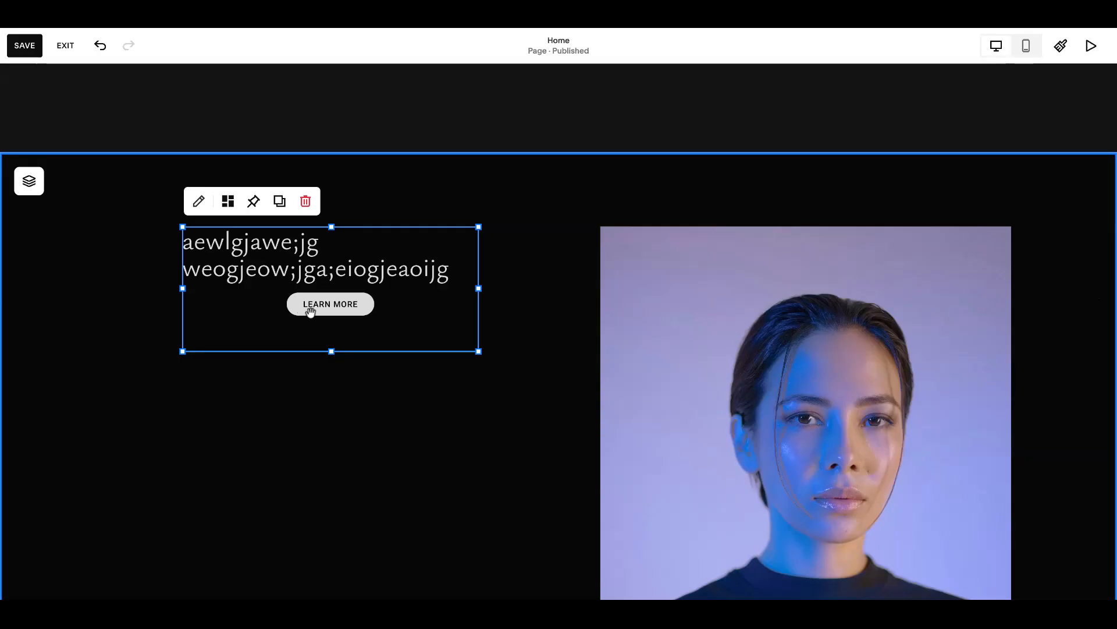
Step: Set the Learn More button's layout to Fill and resize it to about 300 px wide and 64 px high
click(309, 308)
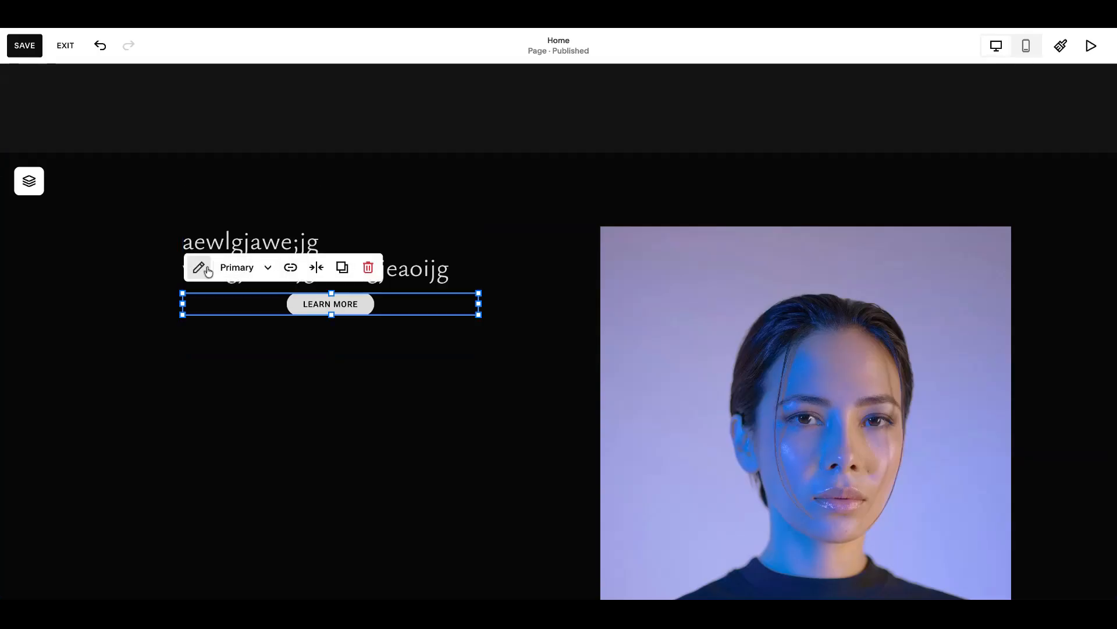
click(198, 269)
click(562, 293)
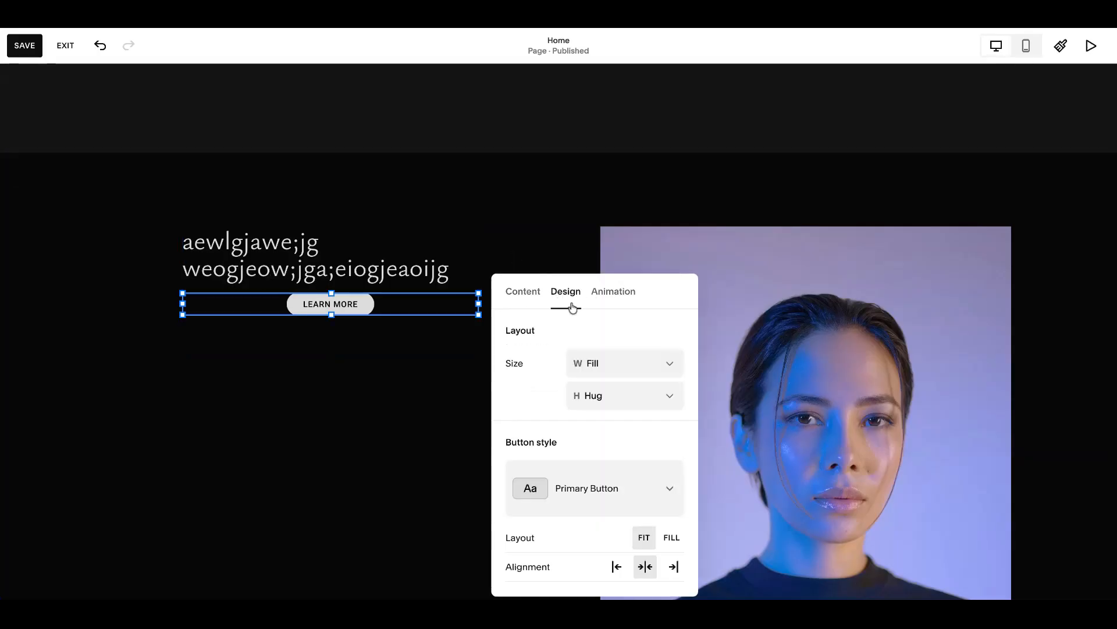
scroll(607, 354, down, 1)
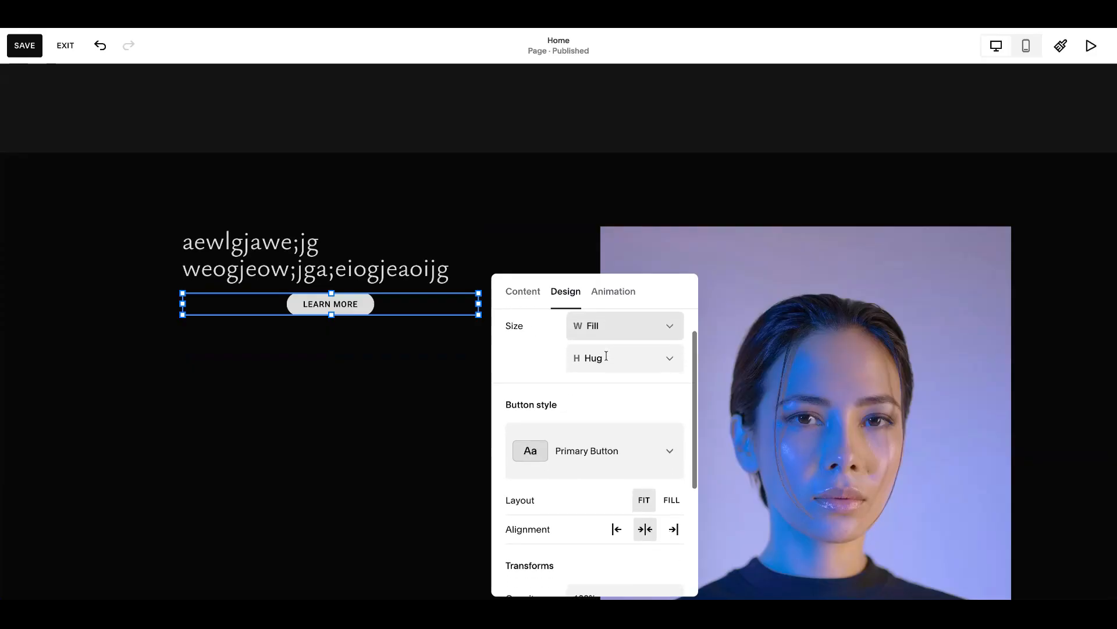
click(672, 502)
drag(479, 322, 378, 318)
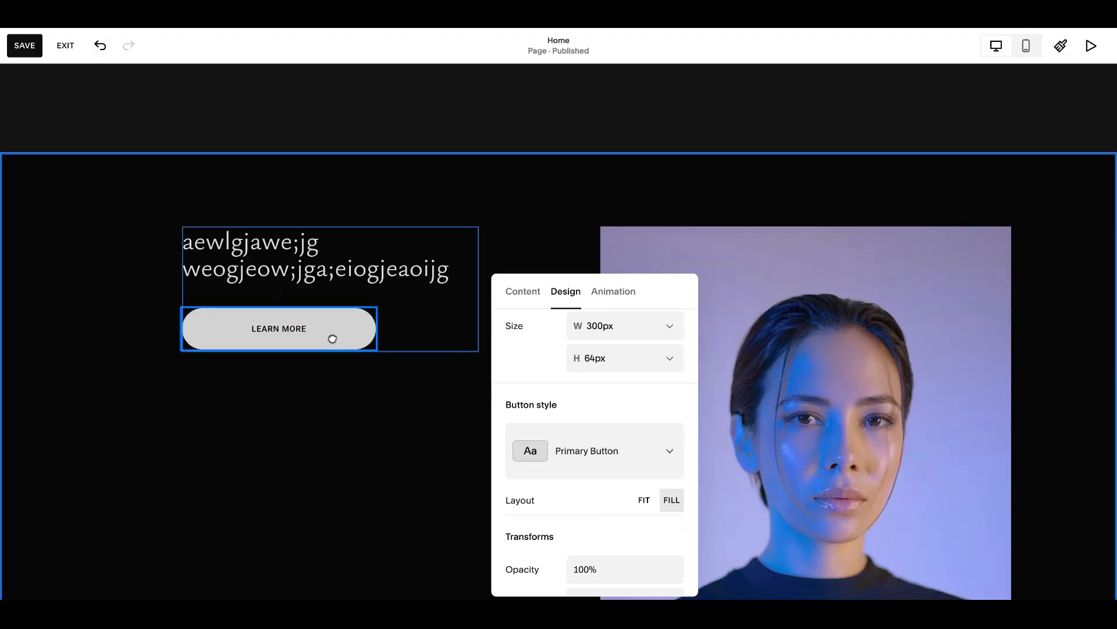
click(337, 376)
Step: Increase the gap between the heading and button in the stack to about 39 px
click(287, 263)
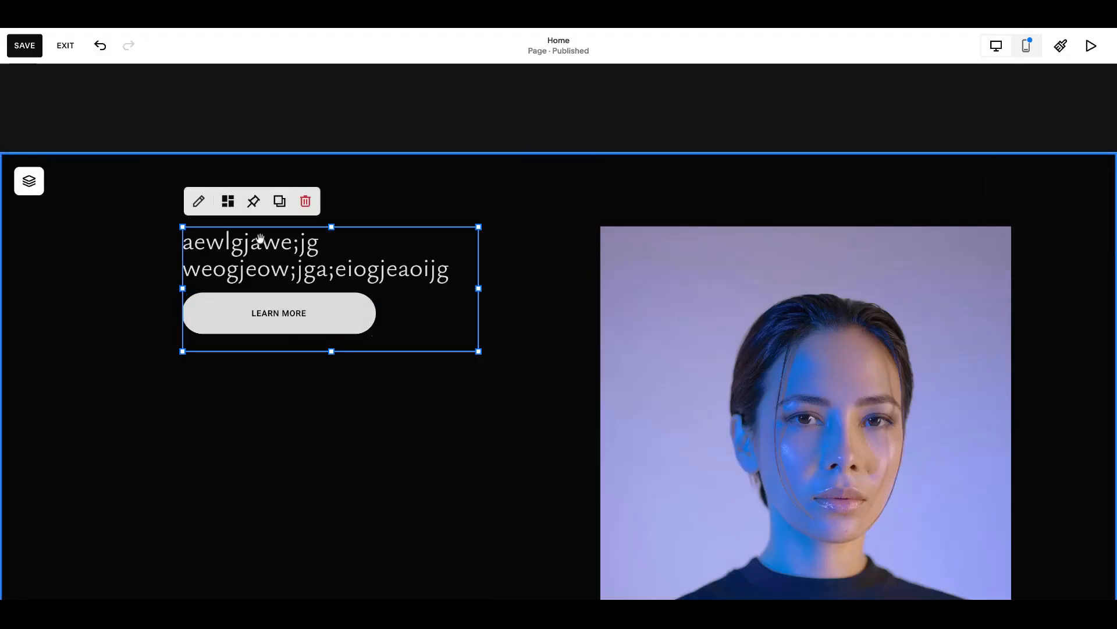
click(198, 202)
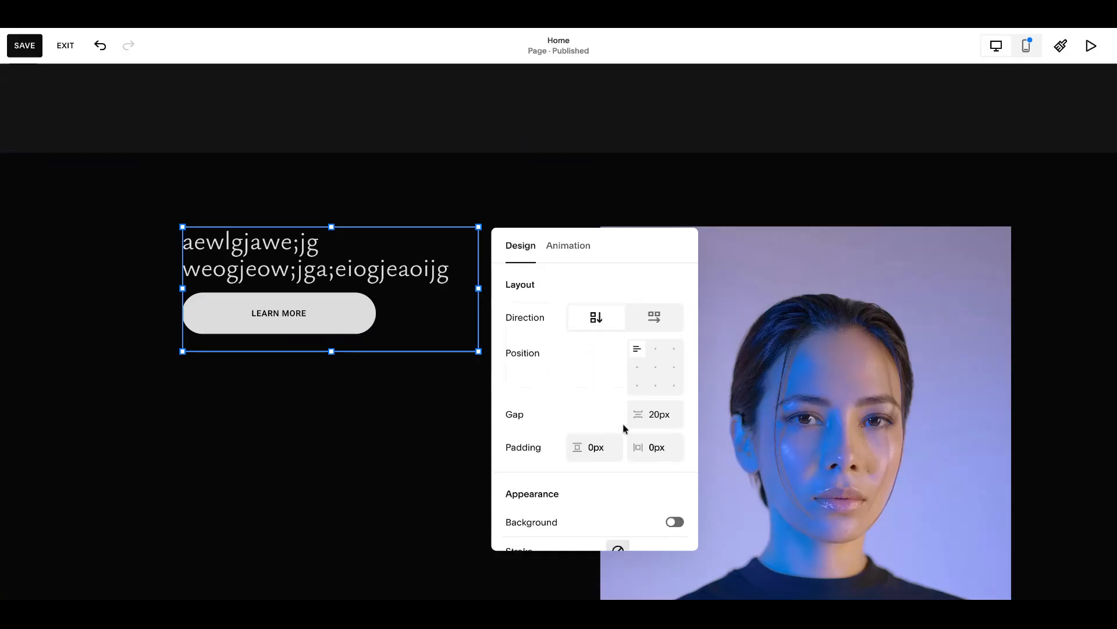
drag(628, 415, 640, 414)
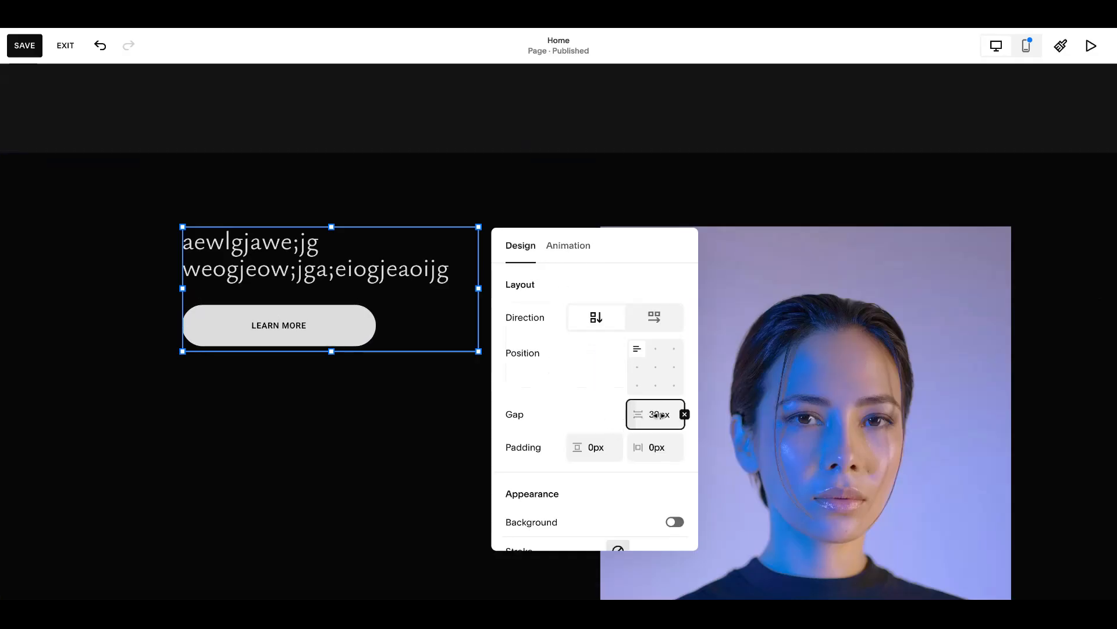
click(291, 465)
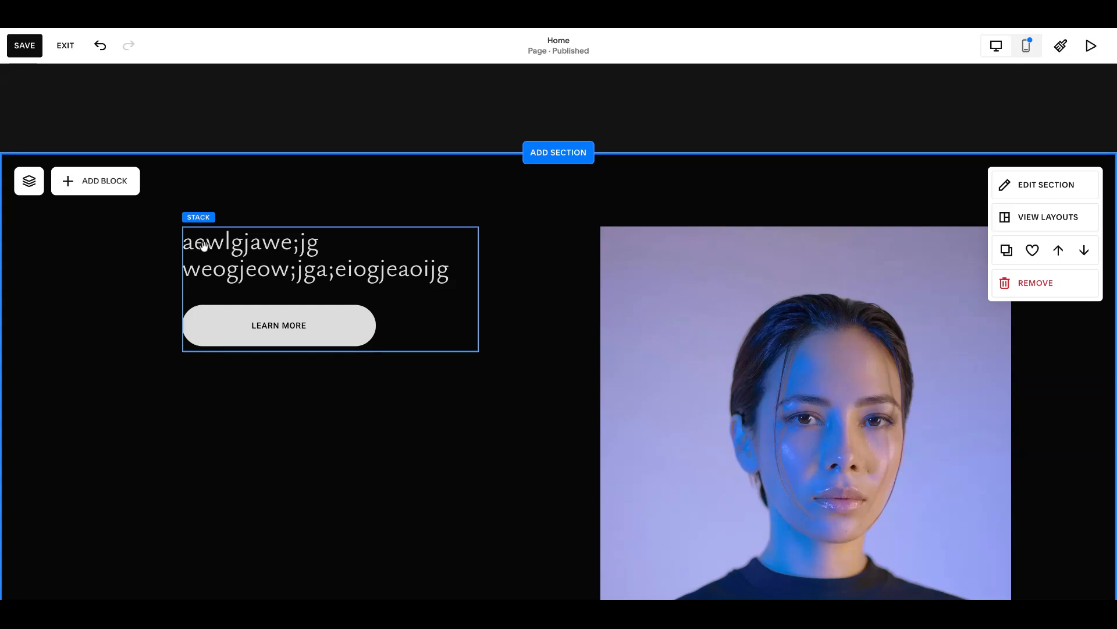
Step: Pin the heading and button stack to the top with a 0 px offset and save the page
click(204, 245)
click(254, 201)
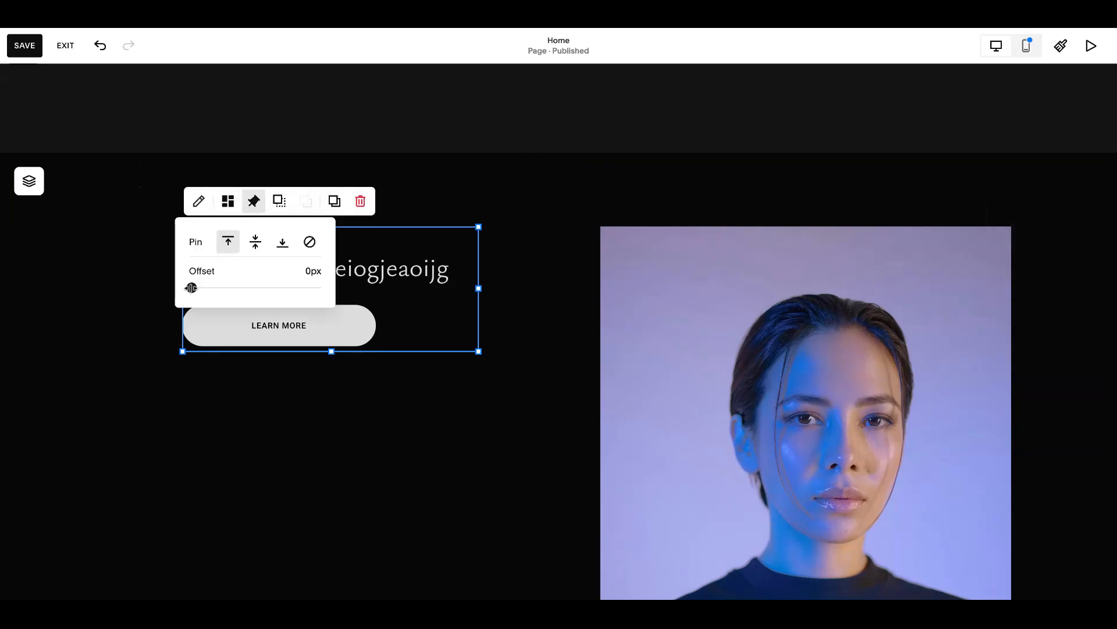
click(252, 400)
click(25, 45)
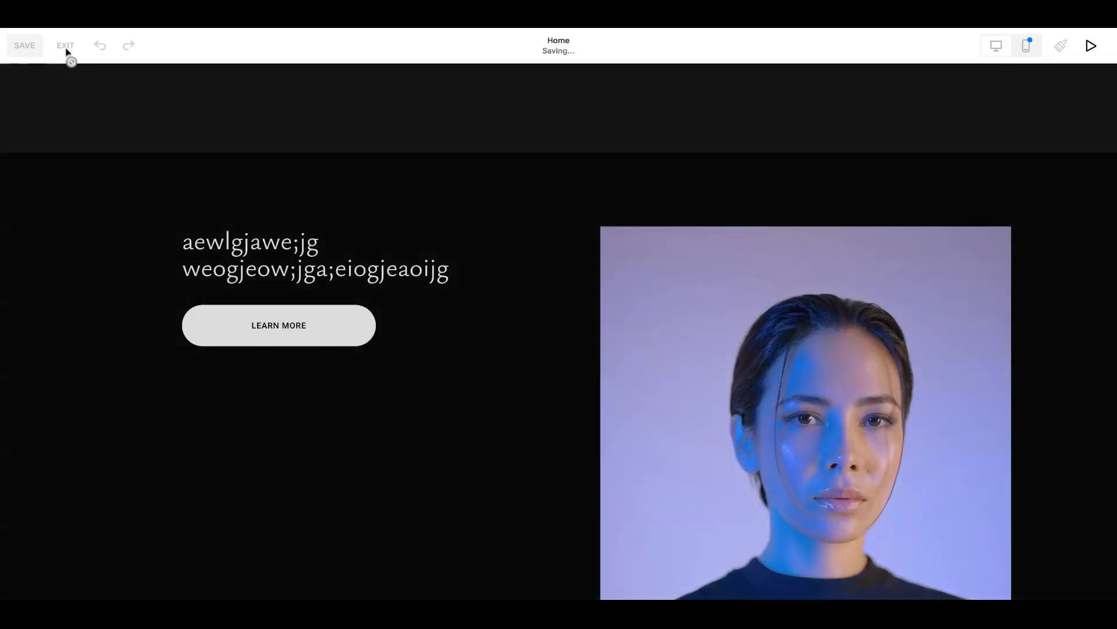
Step: Exit editing and preview the Home page full screen to examine how the pinned heading and button stack behaves beside the portrait image
click(65, 47)
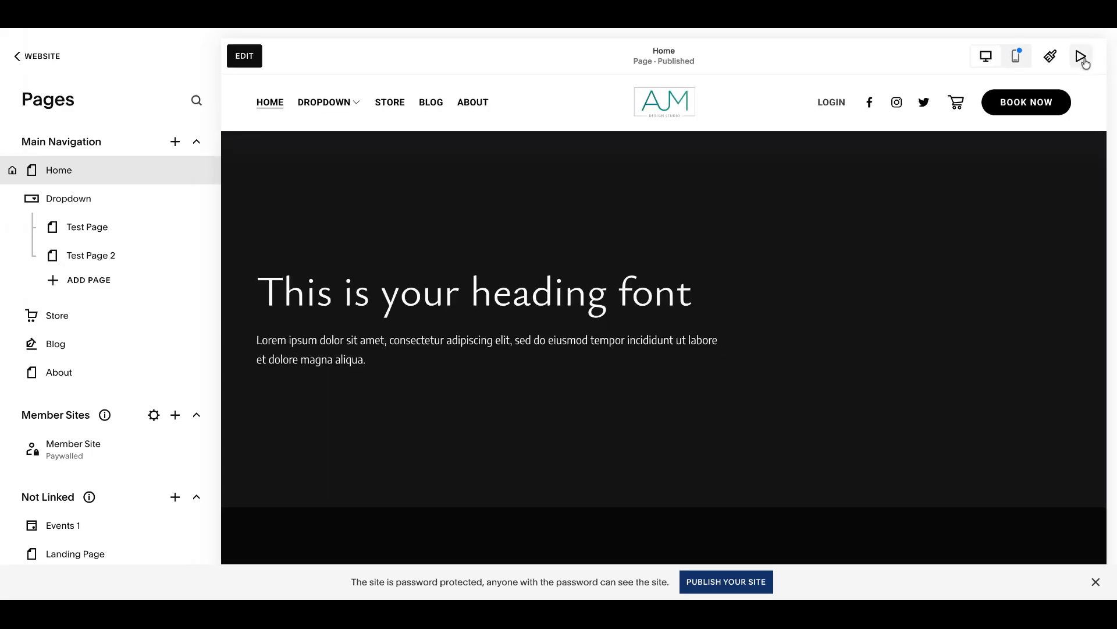
click(1081, 57)
scroll(909, 249, down, 7)
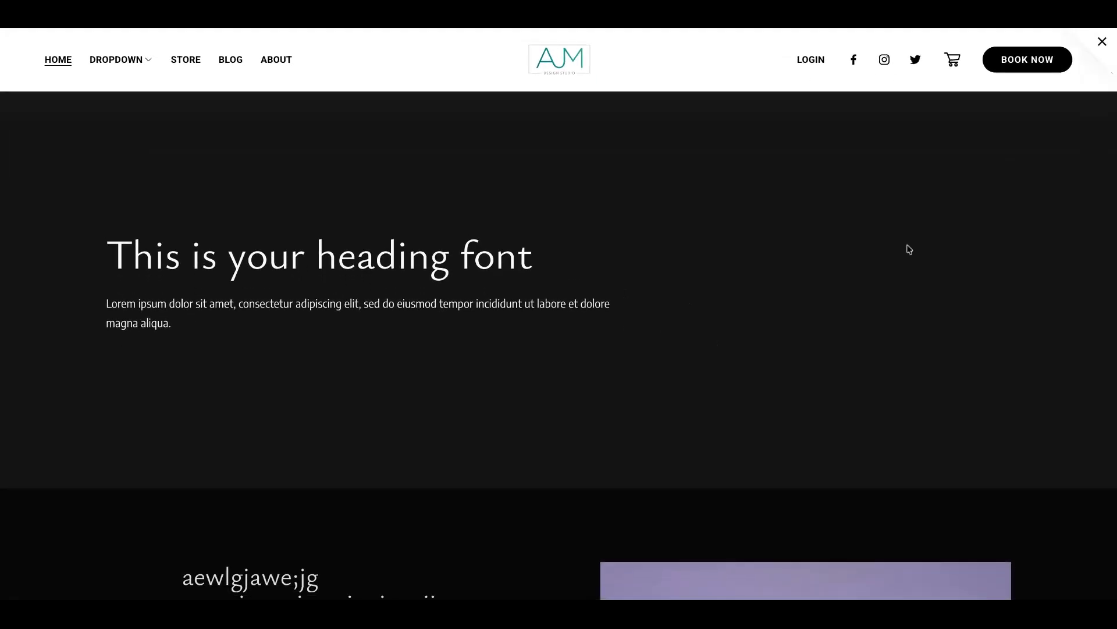
scroll(559, 349, down, 3)
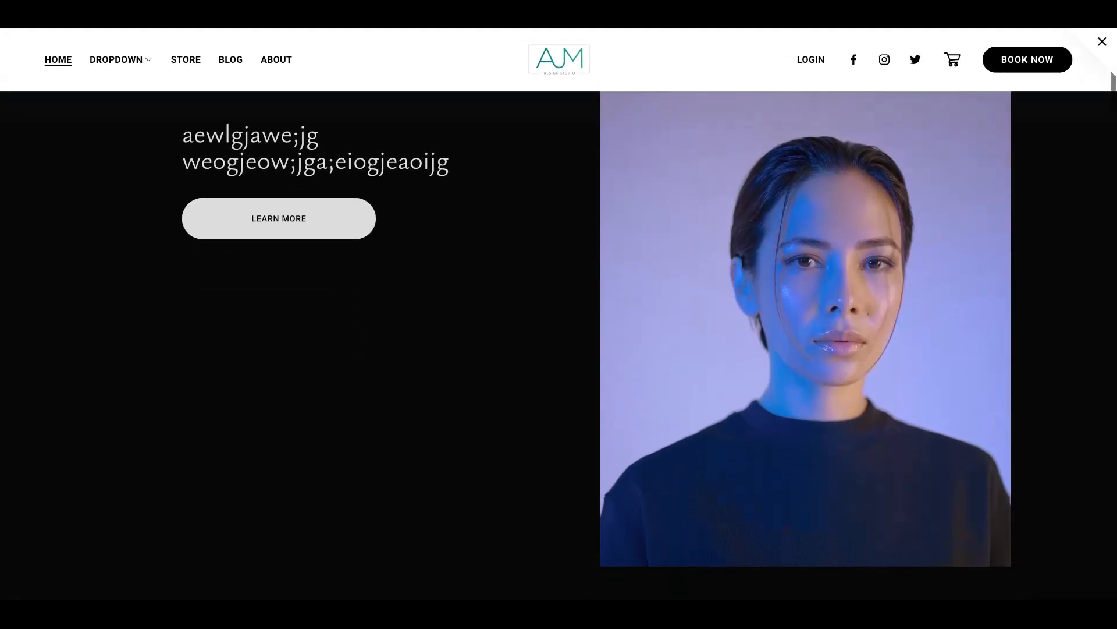
scroll(559, 349, up, 4)
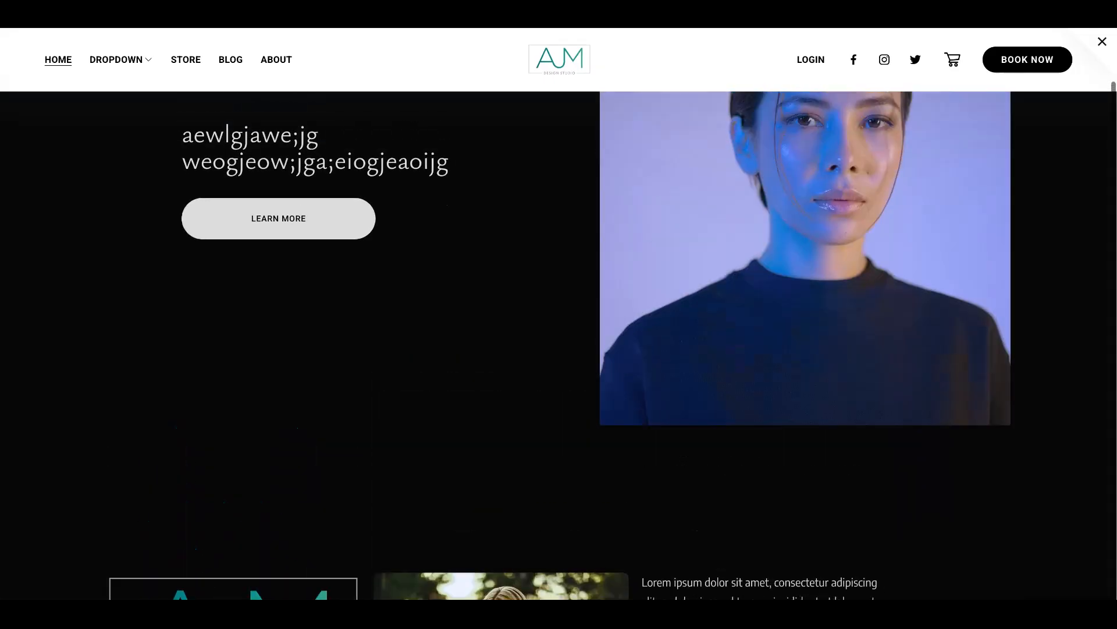
scroll(559, 349, down, 3)
scroll(559, 349, down, 5)
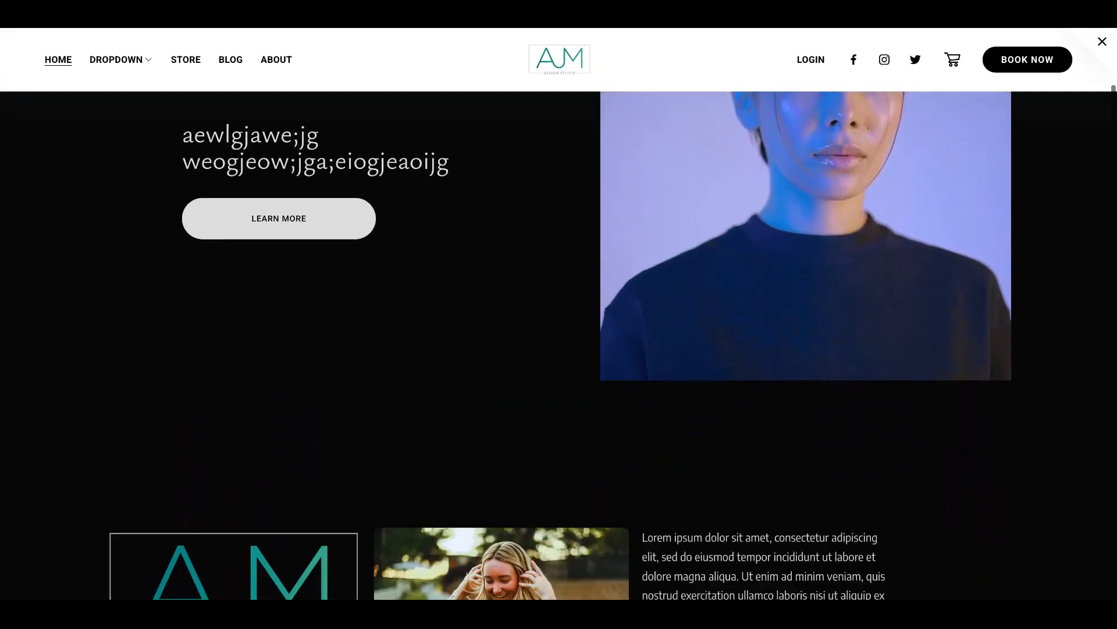
scroll(558, 349, up, 8)
scroll(559, 349, down, 2)
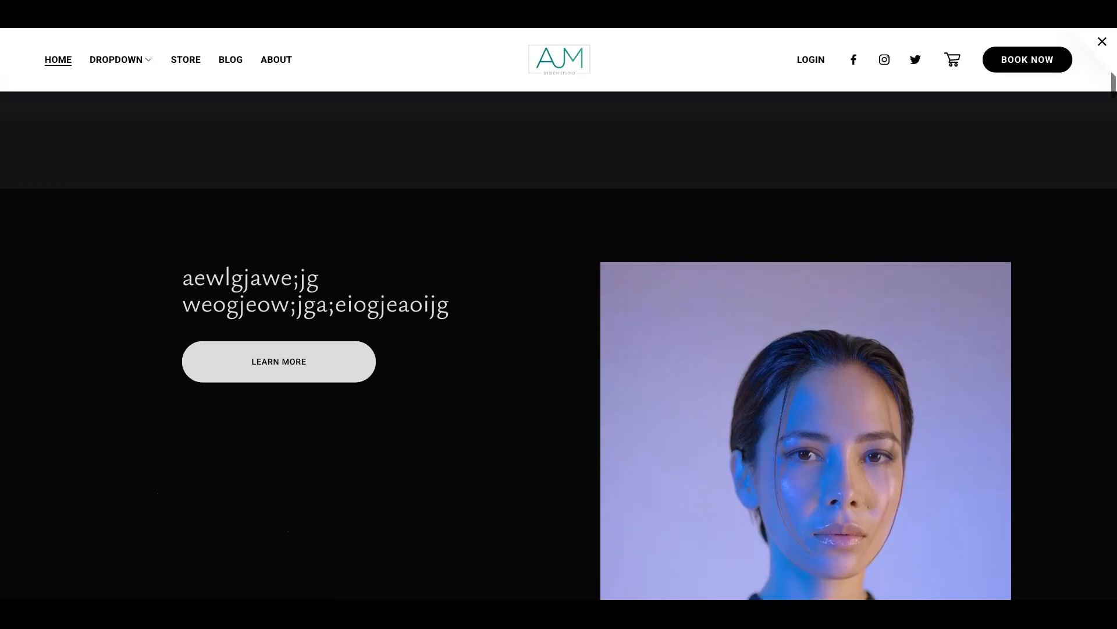